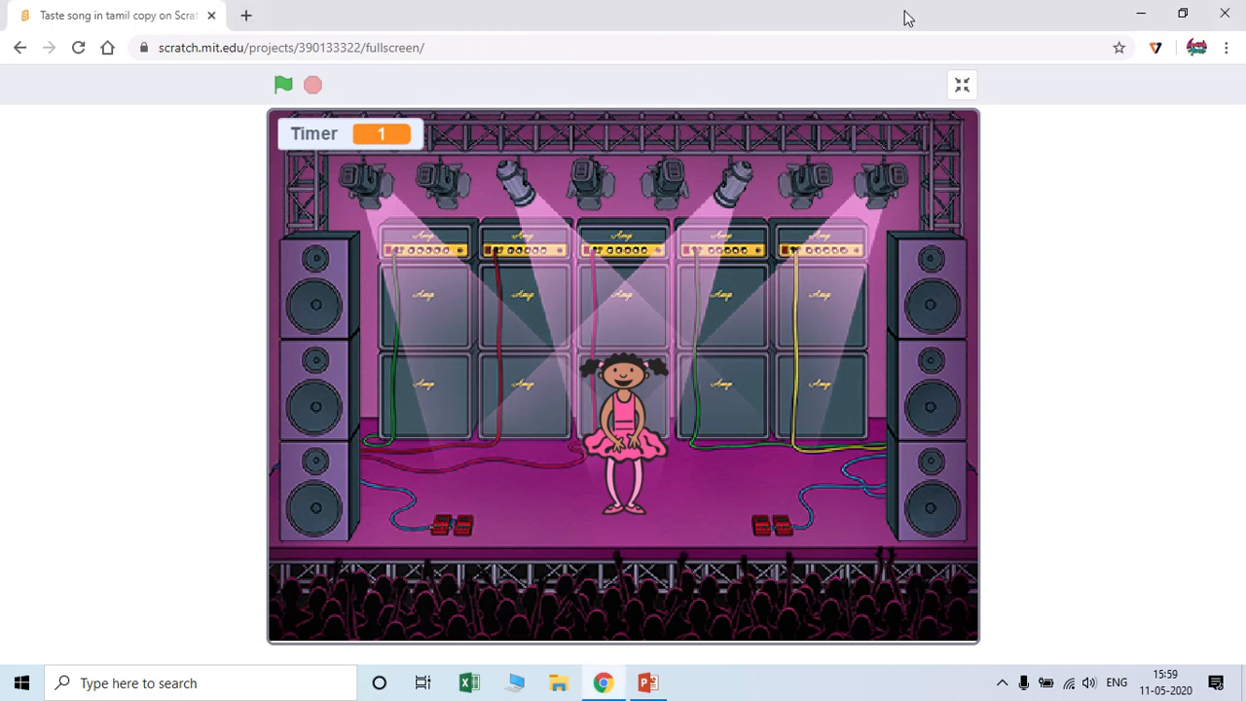
Run the finished taste song project in full screen and stop it after previewing the animation.
left_click(284, 86)
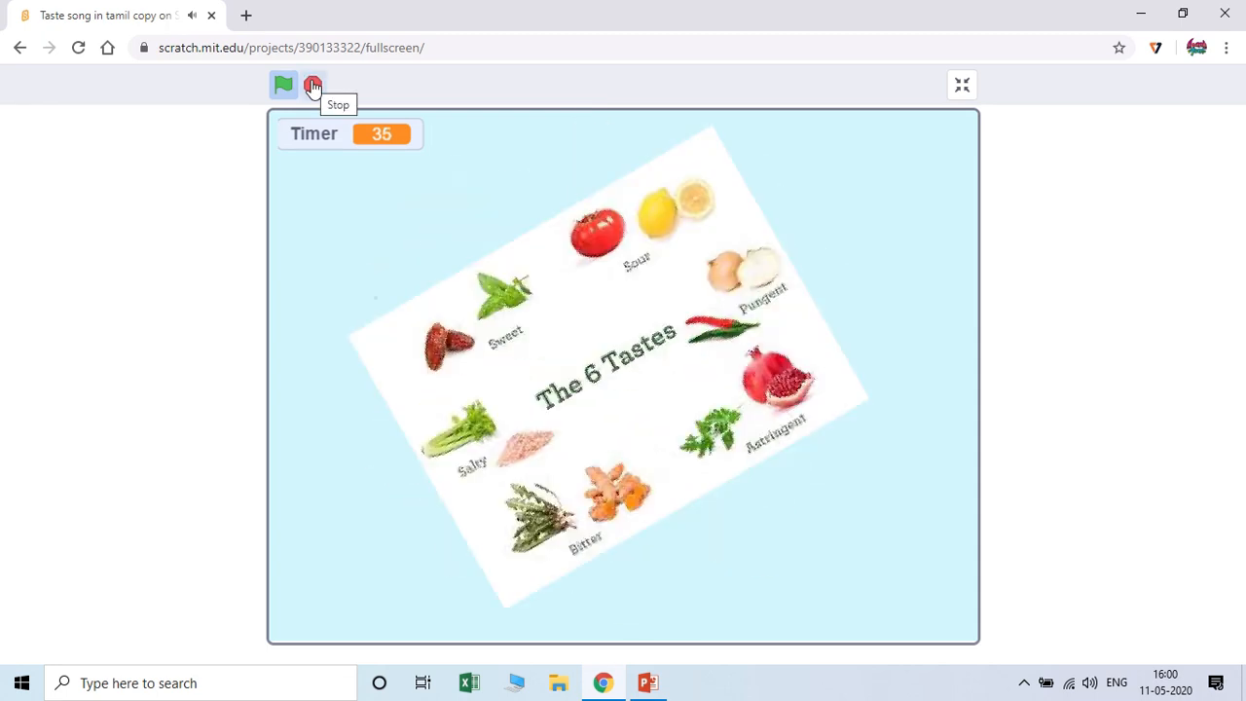
left_click(313, 86)
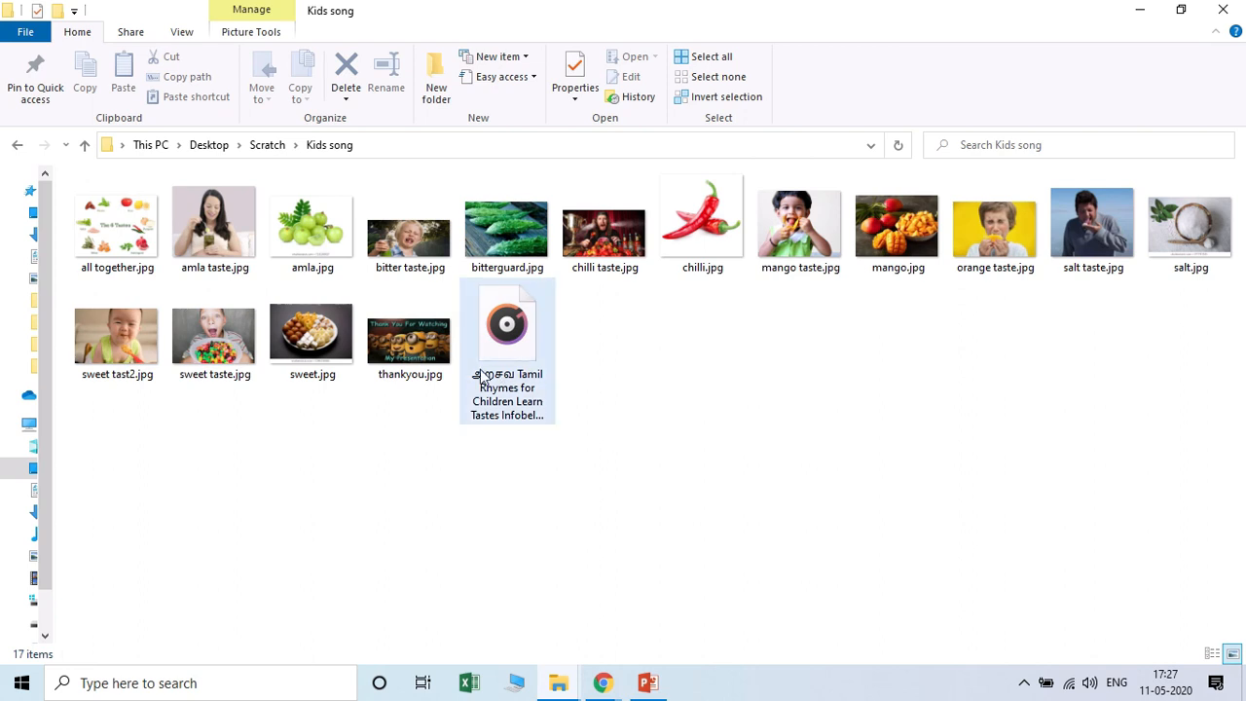
Open the properties of the Tamil rhymes audio file in the Kids song folder and check its file type.
left_click(508, 387)
right_click(506, 386)
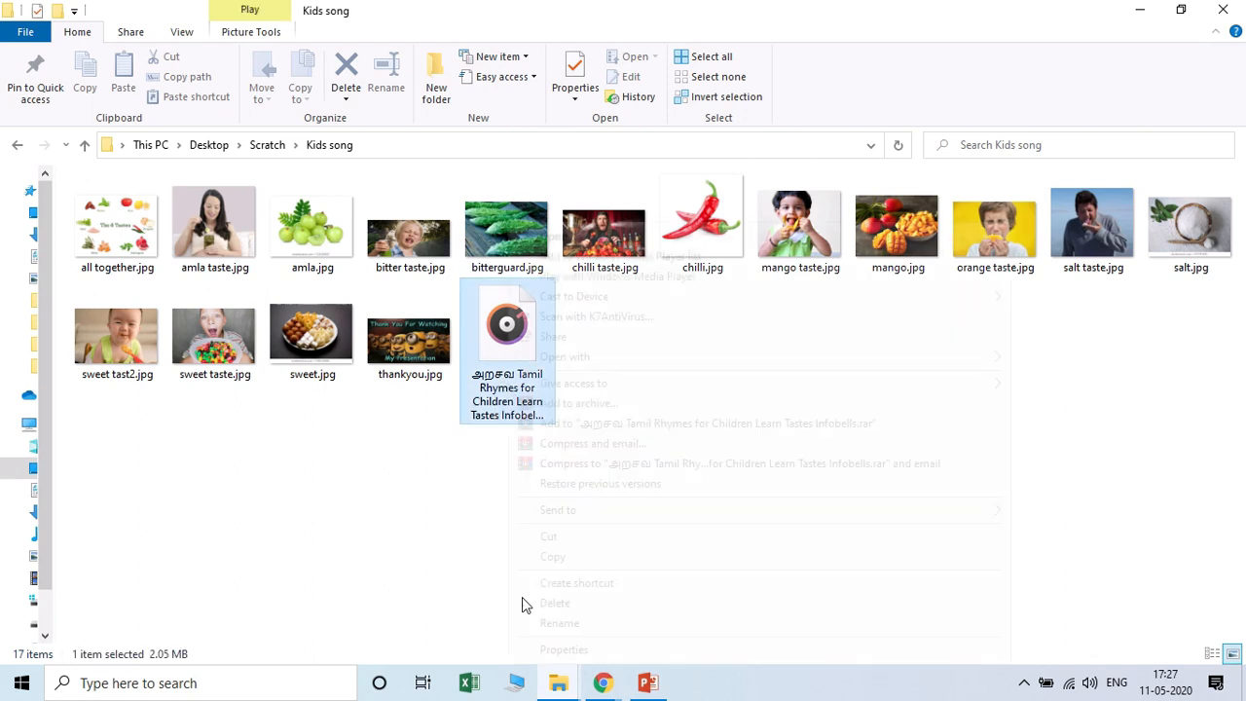
left_click(568, 651)
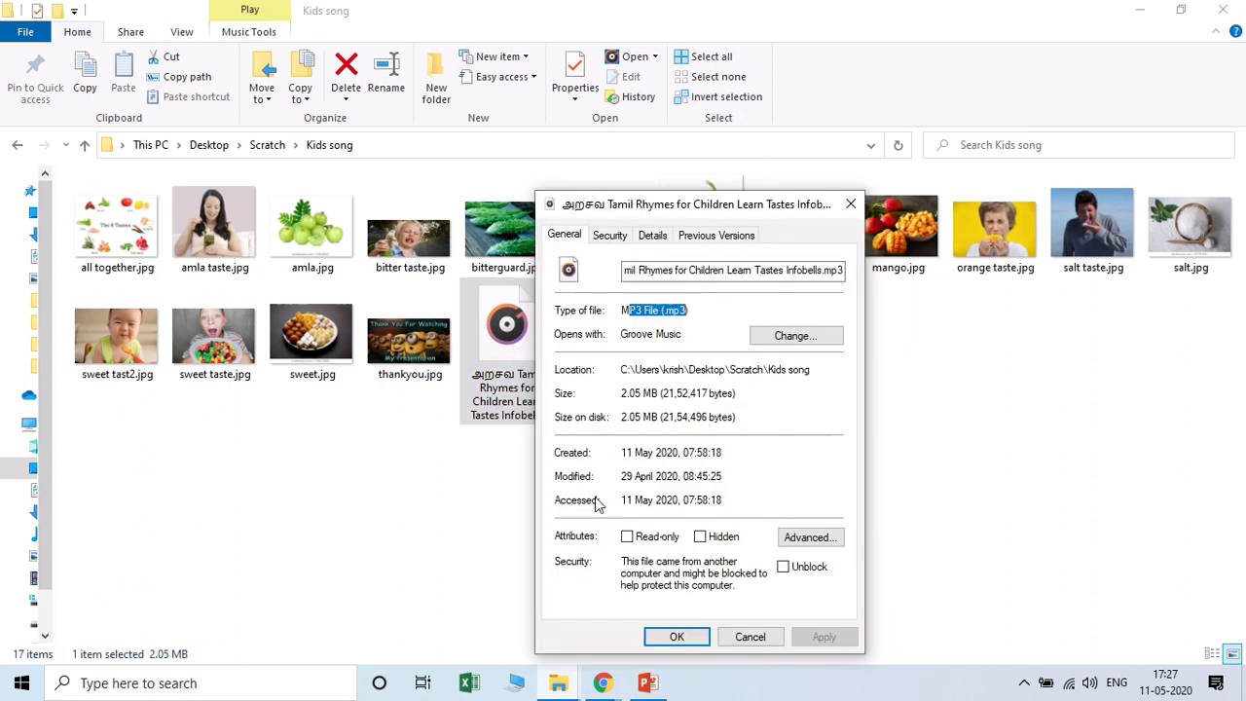
left_click_drag(625, 310, 619, 311)
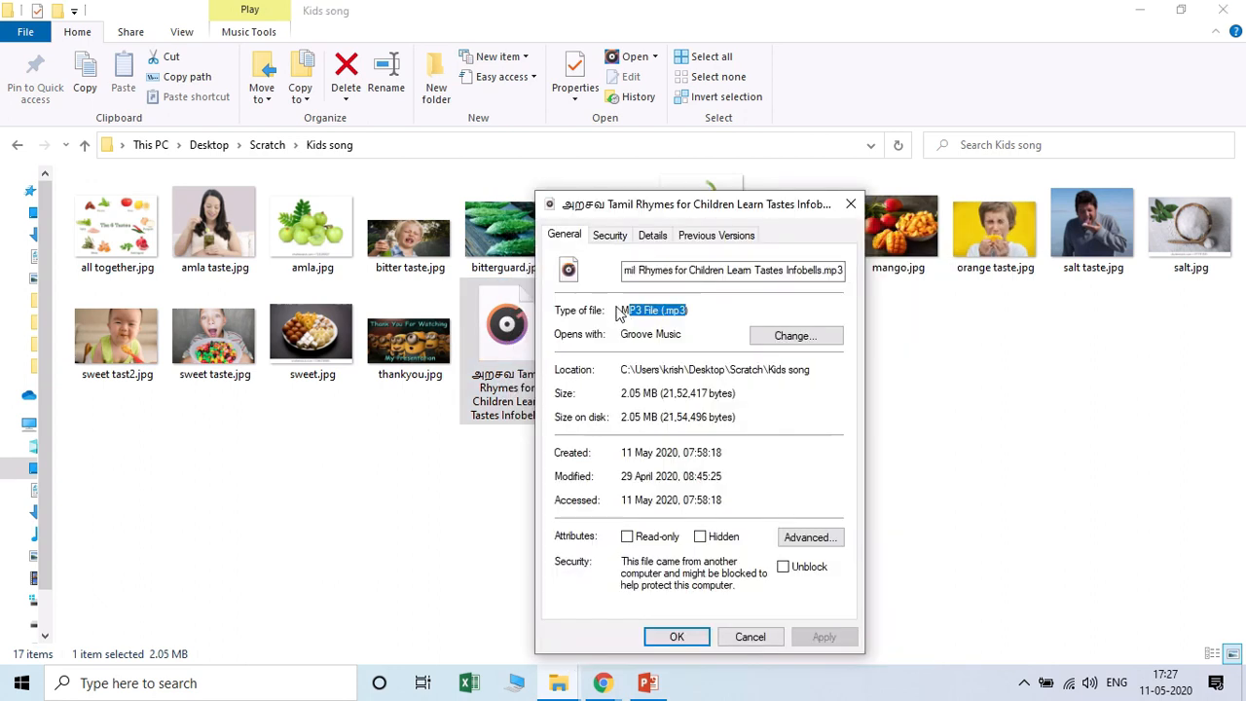
left_click(698, 319)
left_click(444, 489)
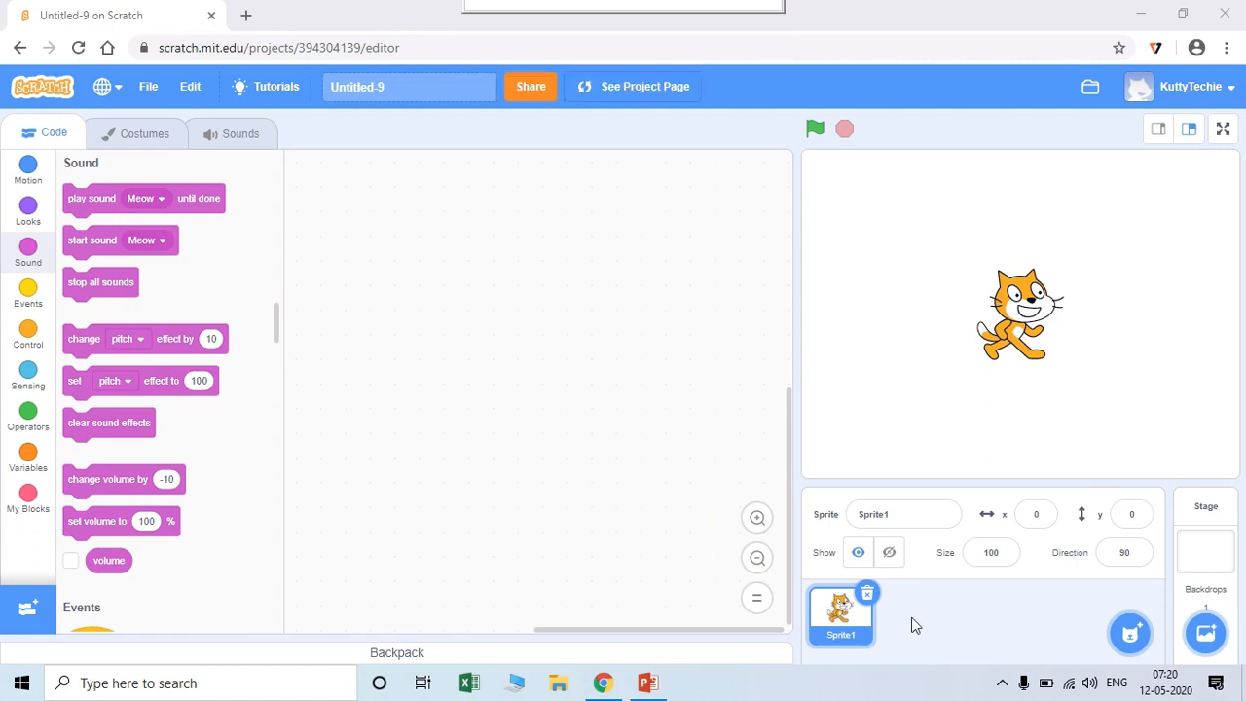
Replace the default cat sprite with the Ballerina sprite from the Dance category.
left_click(863, 597)
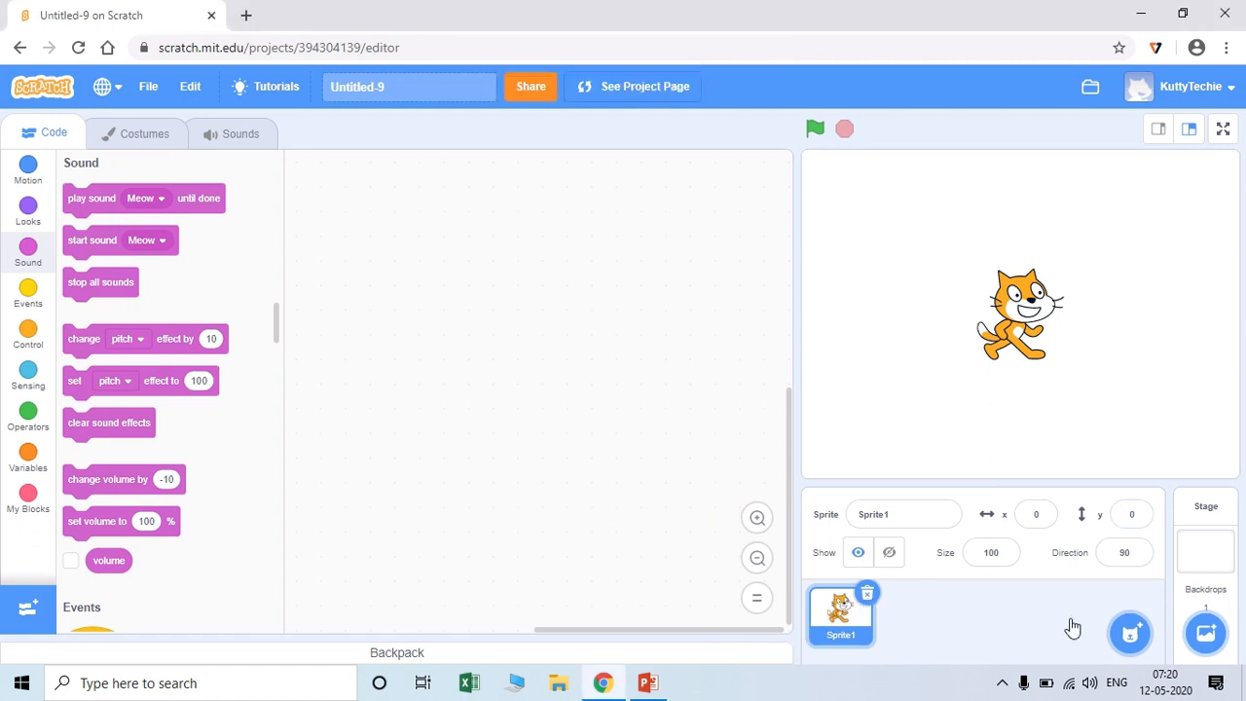
left_click(1131, 638)
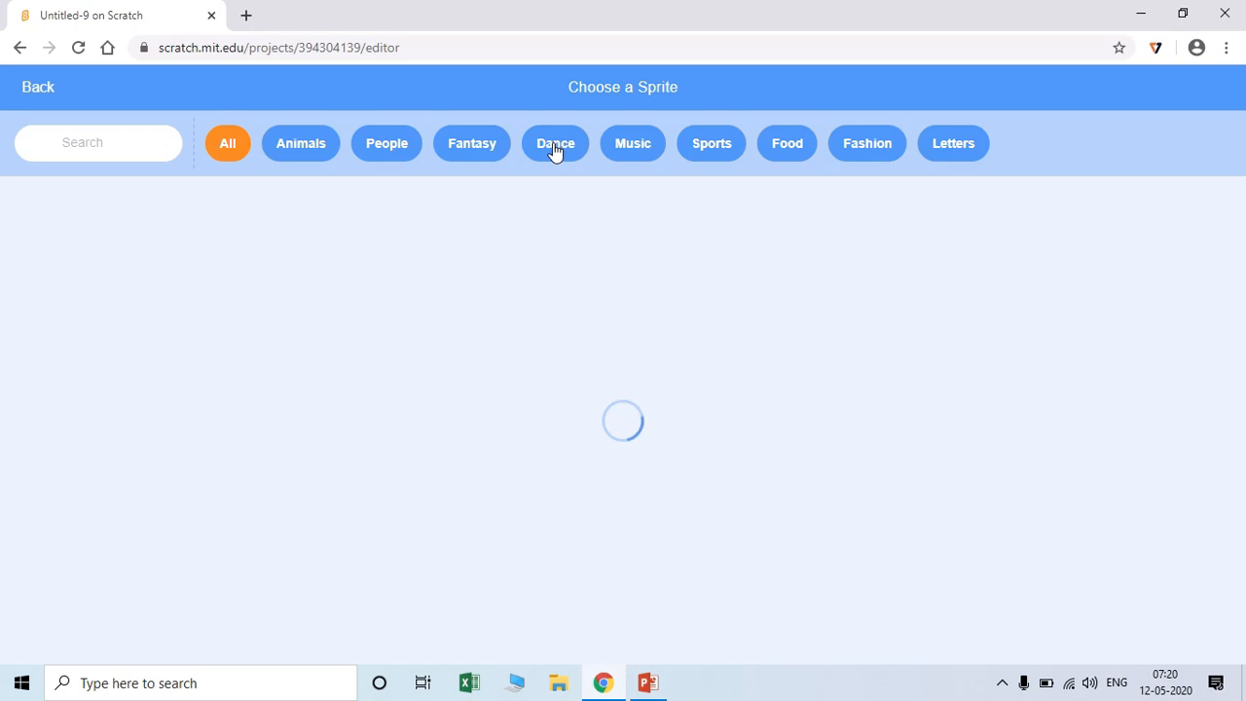
left_click(555, 148)
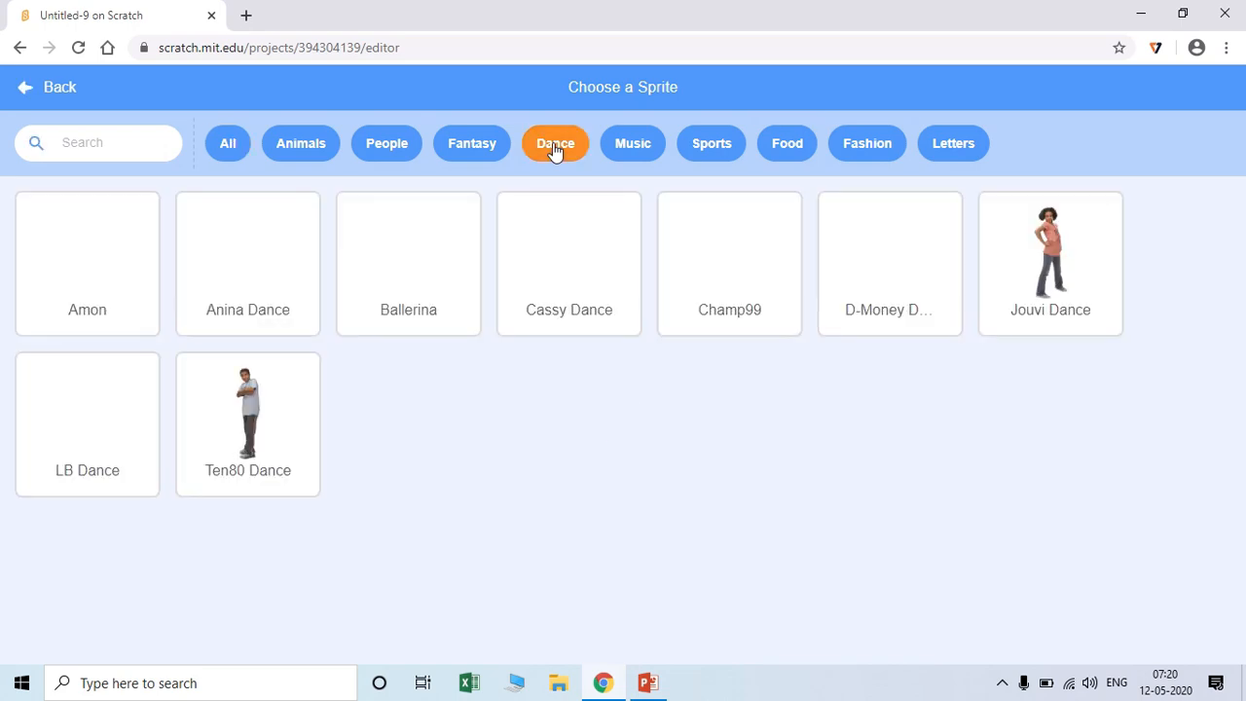
left_click(430, 270)
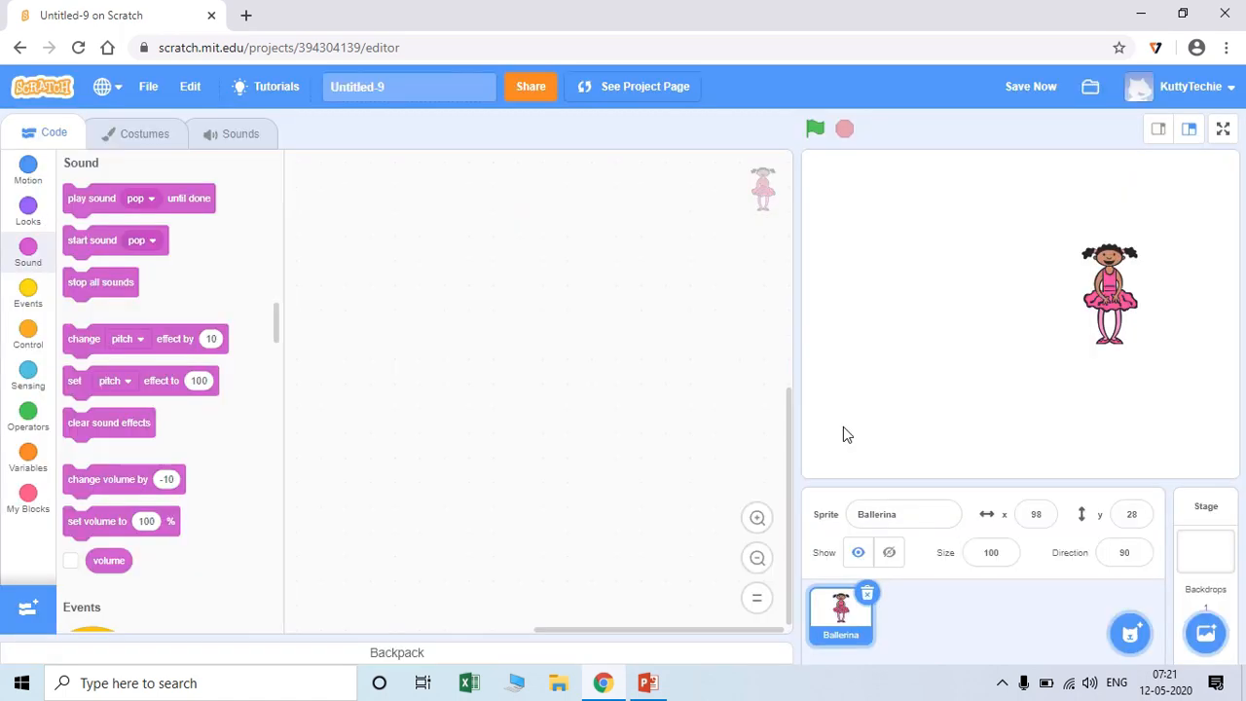
Upload the "Tamil Rhymes for Children Learn Tastes" audio file from the Kids song folder to the Ballerina's sounds and preview it.
left_click(241, 135)
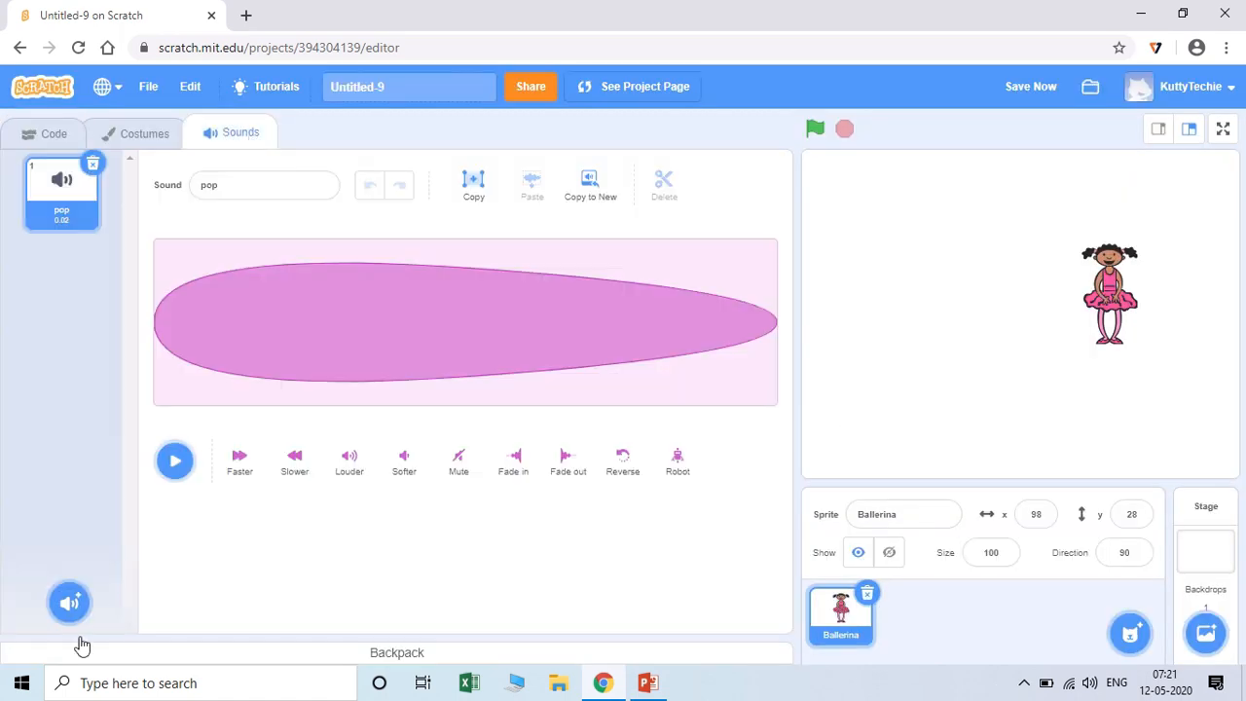
mouse_move(69, 602)
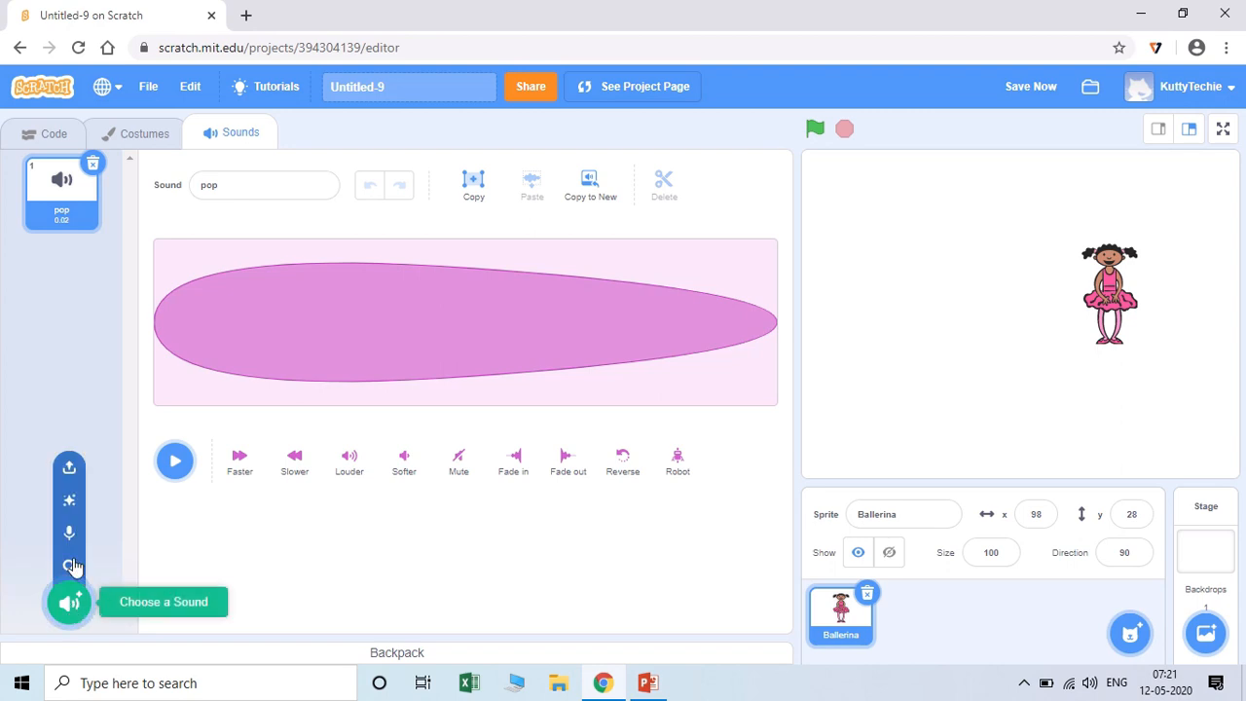
left_click(75, 474)
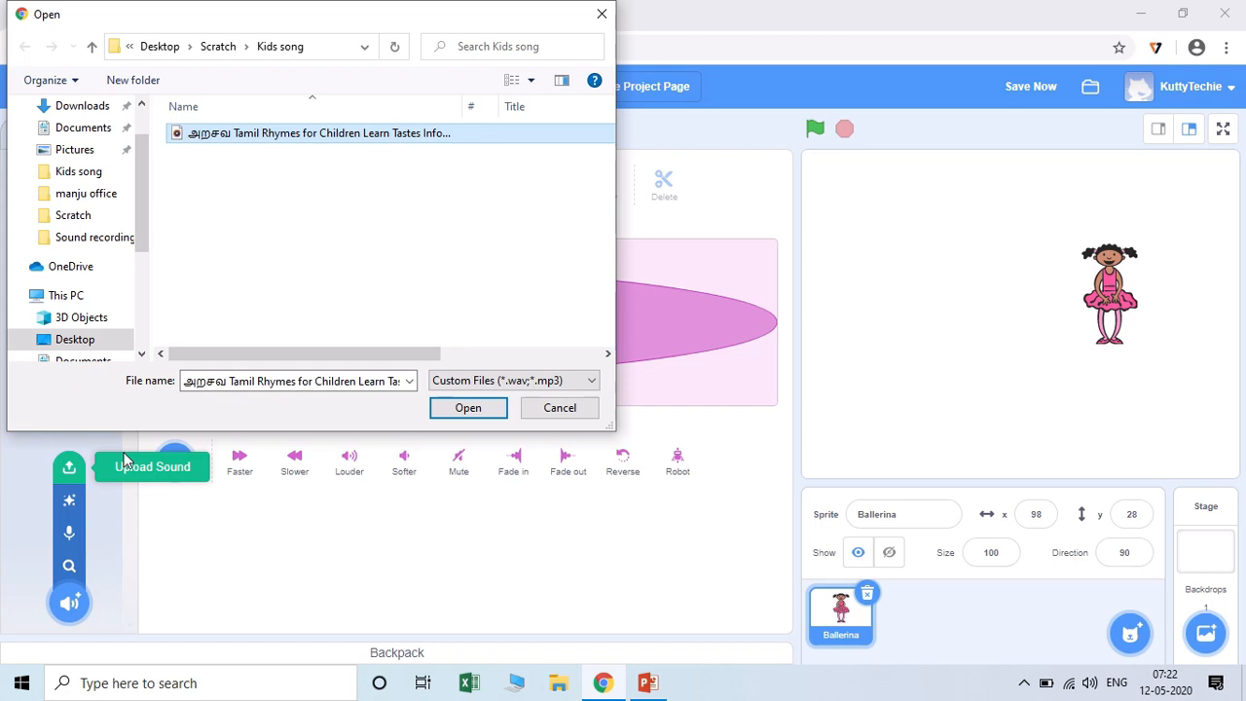
left_click(329, 136)
left_click(460, 411)
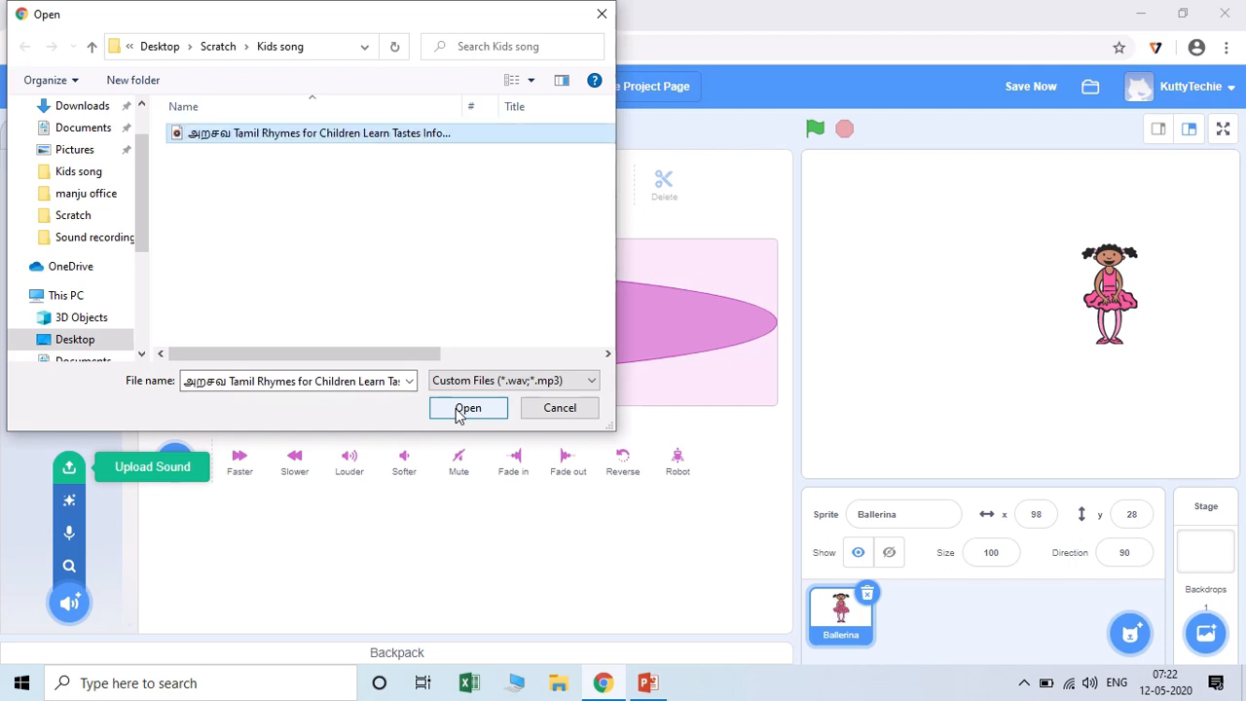
left_click(461, 410)
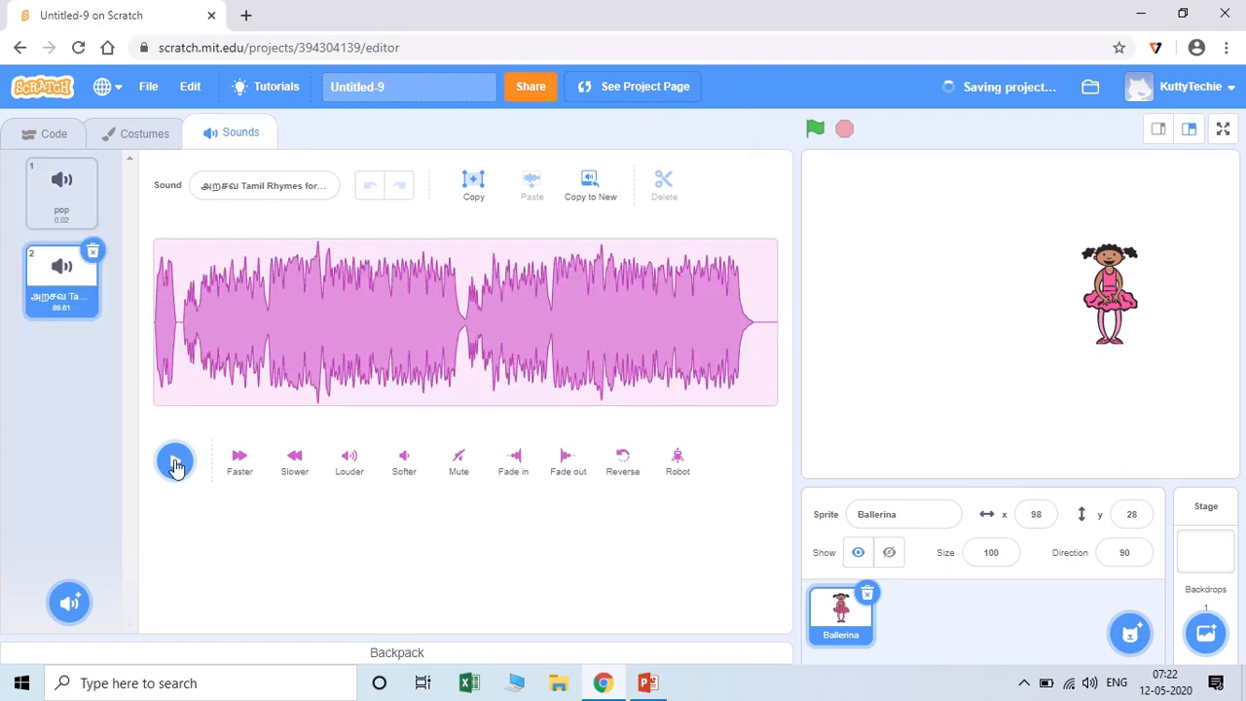
left_click(237, 384)
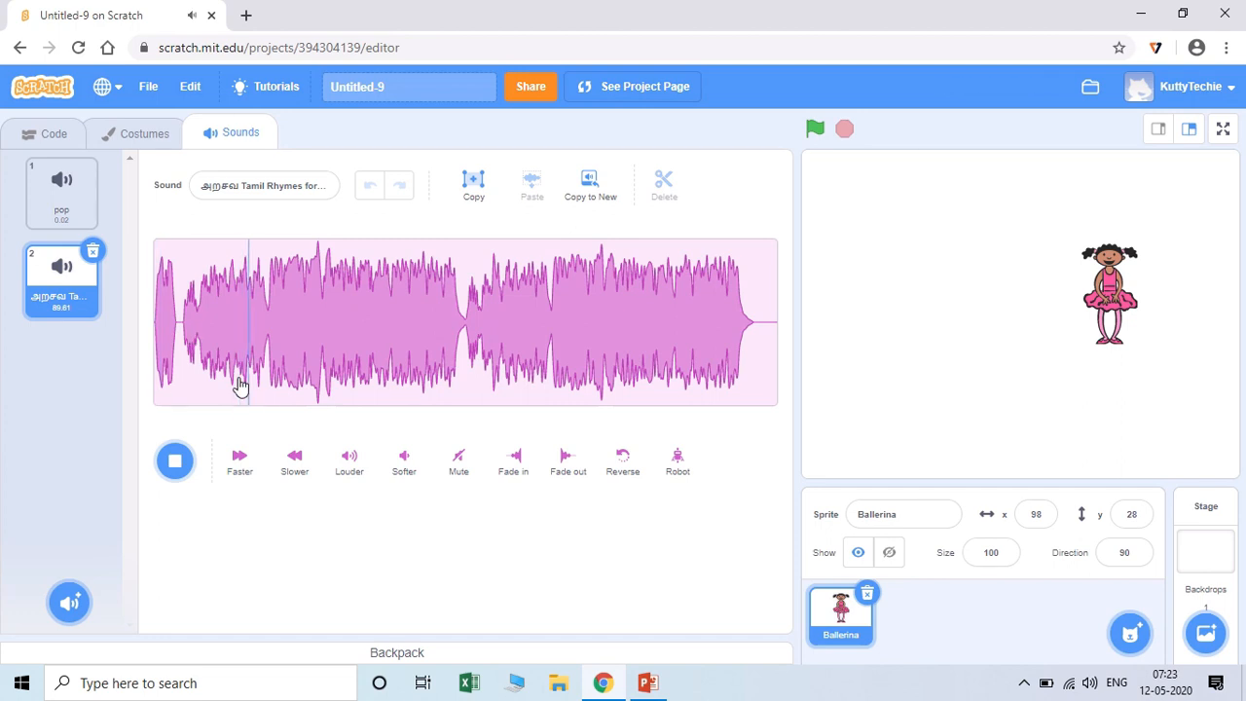
left_click(172, 462)
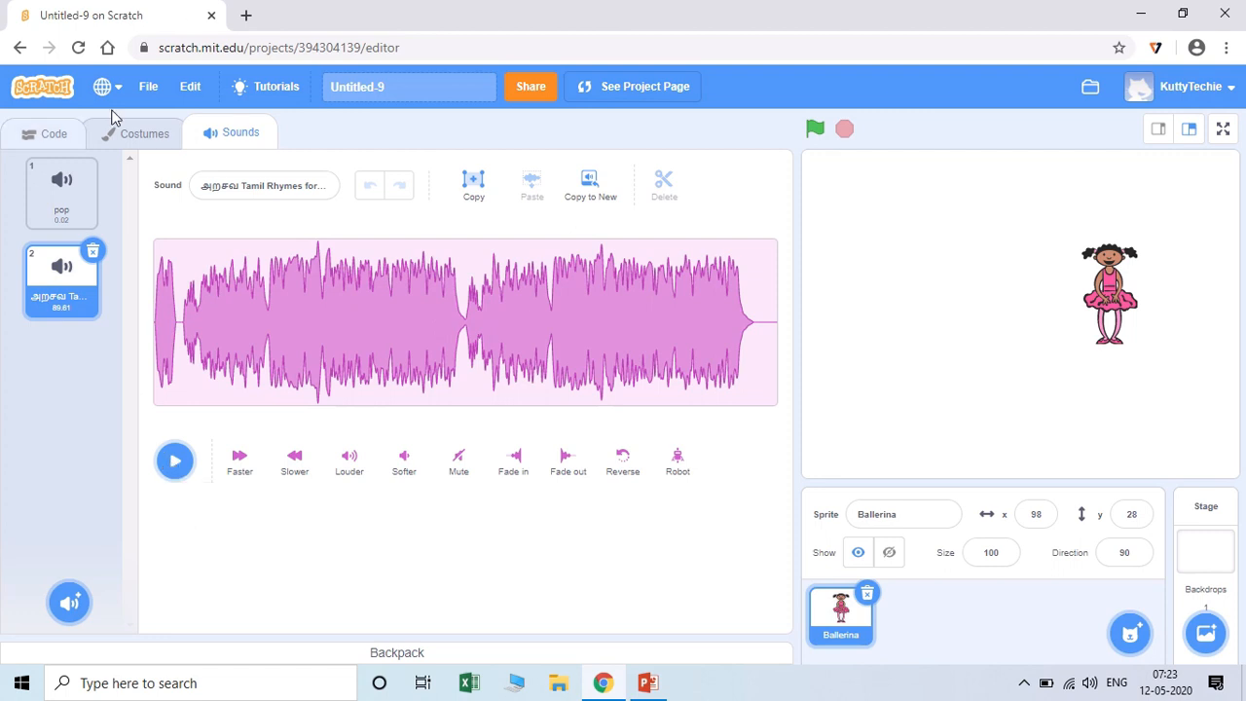
Place a start sound block with the Tamil rhymes song in the Ballerina's code area.
left_click(70, 141)
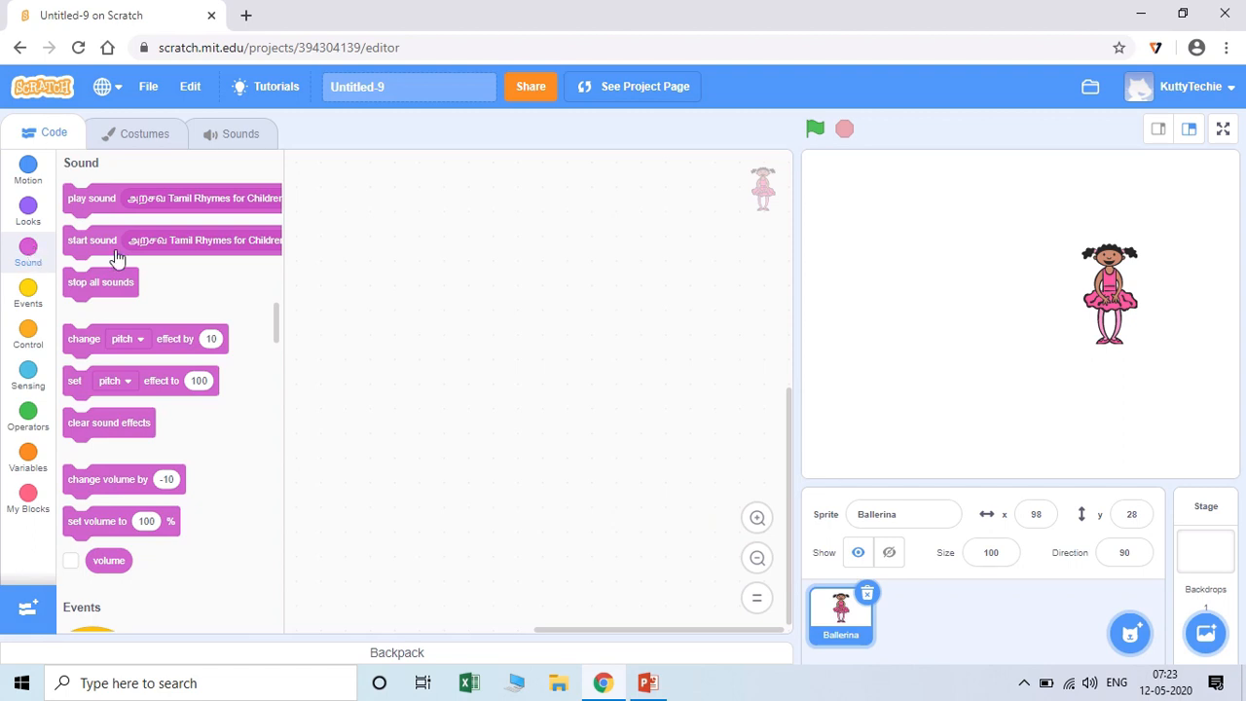
left_click_drag(242, 256, 371, 239)
left_click(657, 226)
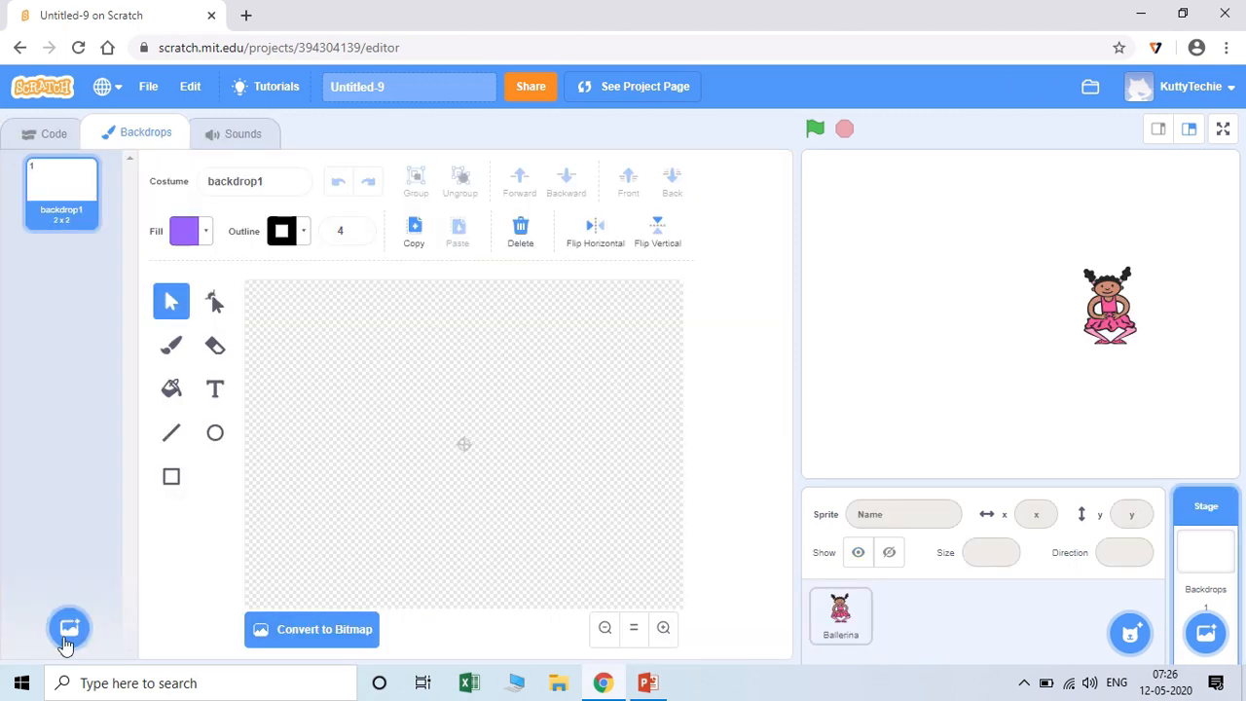
Add the Spotlight backdrop from the backdrop library to the stage.
mouse_move(69, 628)
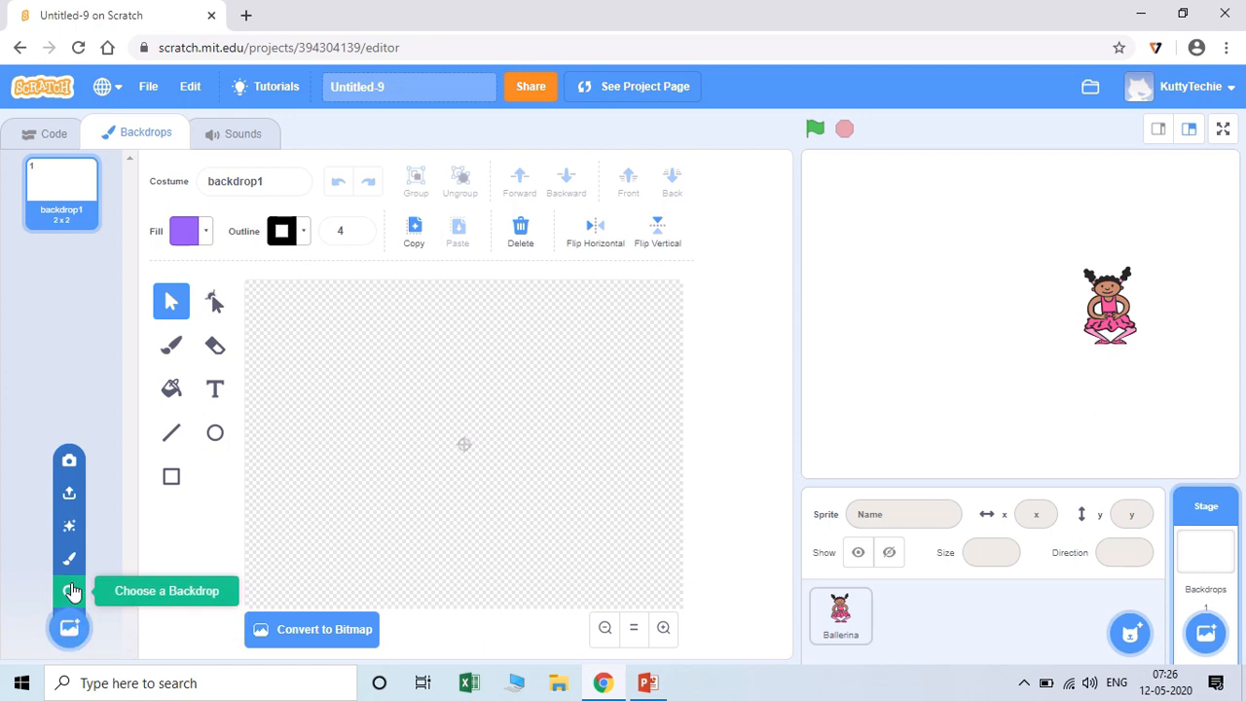
left_click(71, 590)
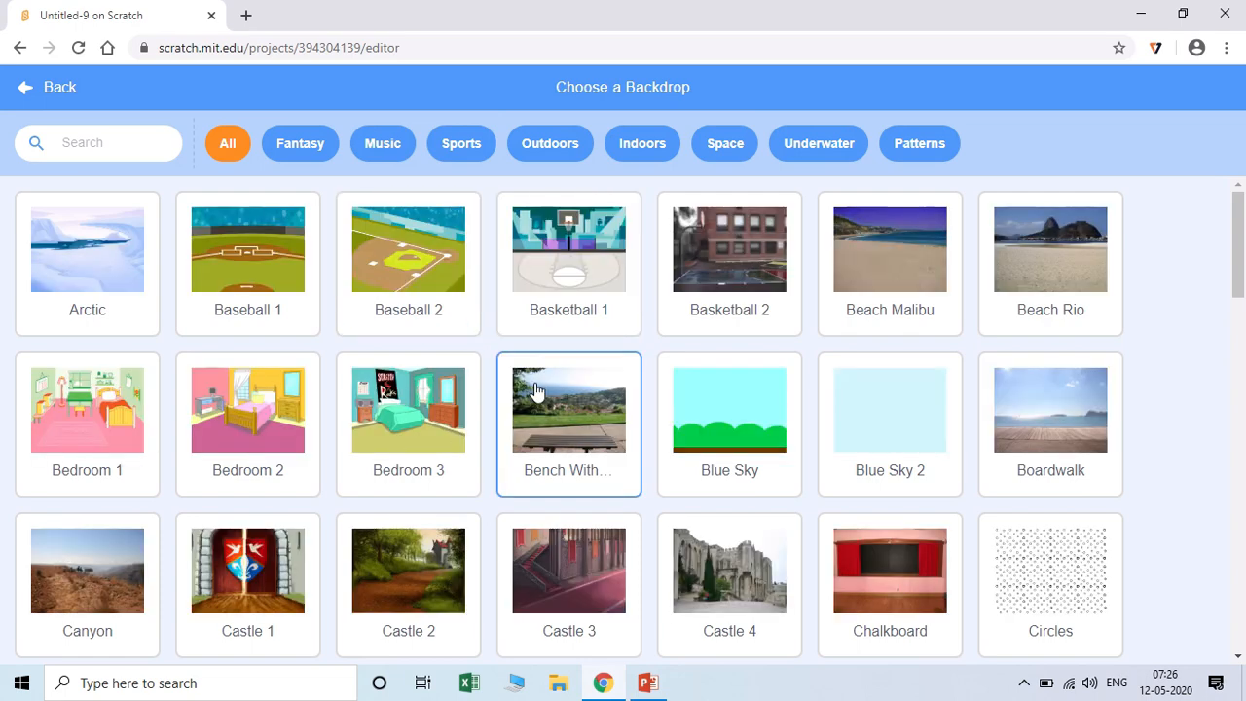
scroll(535, 390, "down", 12)
scroll(409, 276, "up", 1)
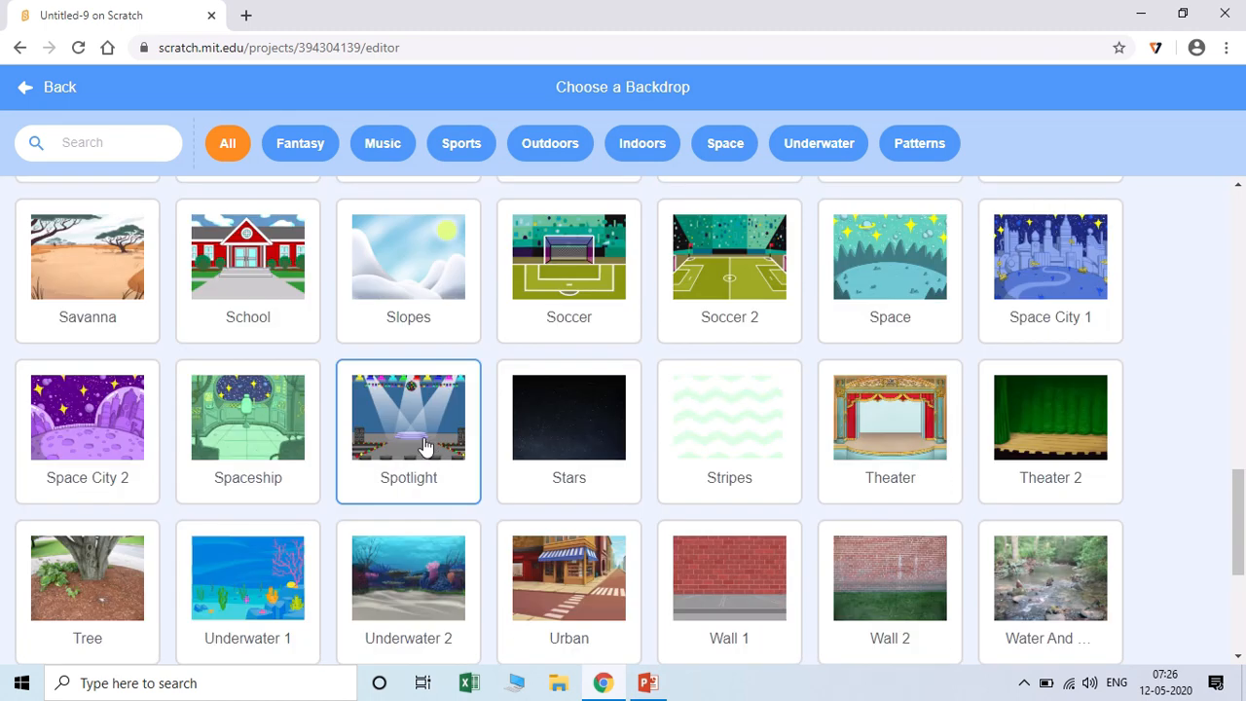
left_click(423, 445)
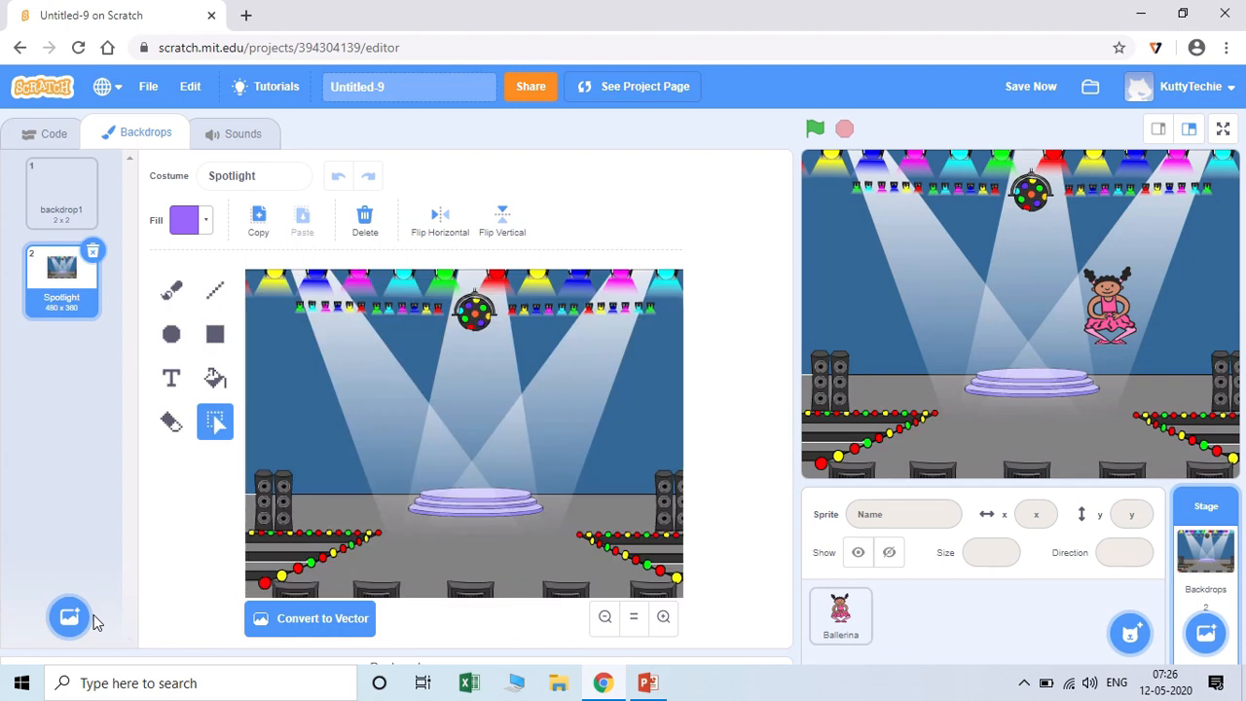
Add the Concert backdrop from the backdrop library to the stage.
mouse_move(65, 623)
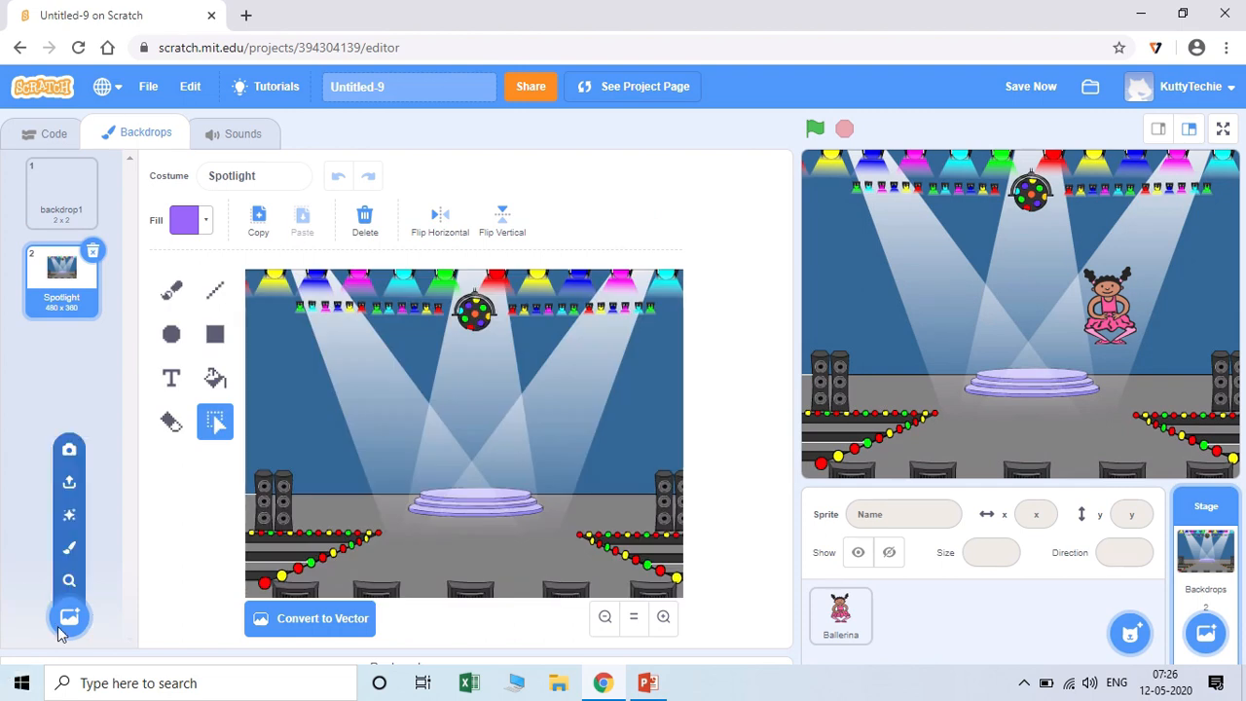
left_click(71, 582)
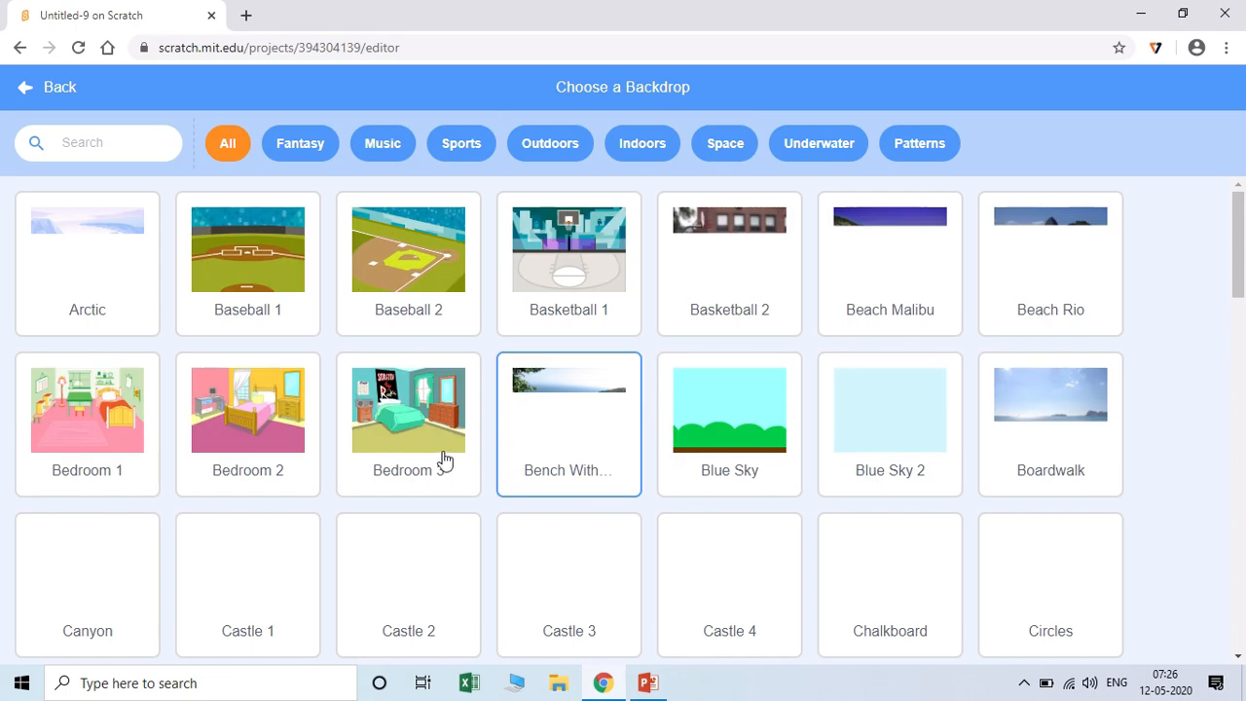
scroll(444, 443, "down", 3)
scroll(428, 409, "down", 1)
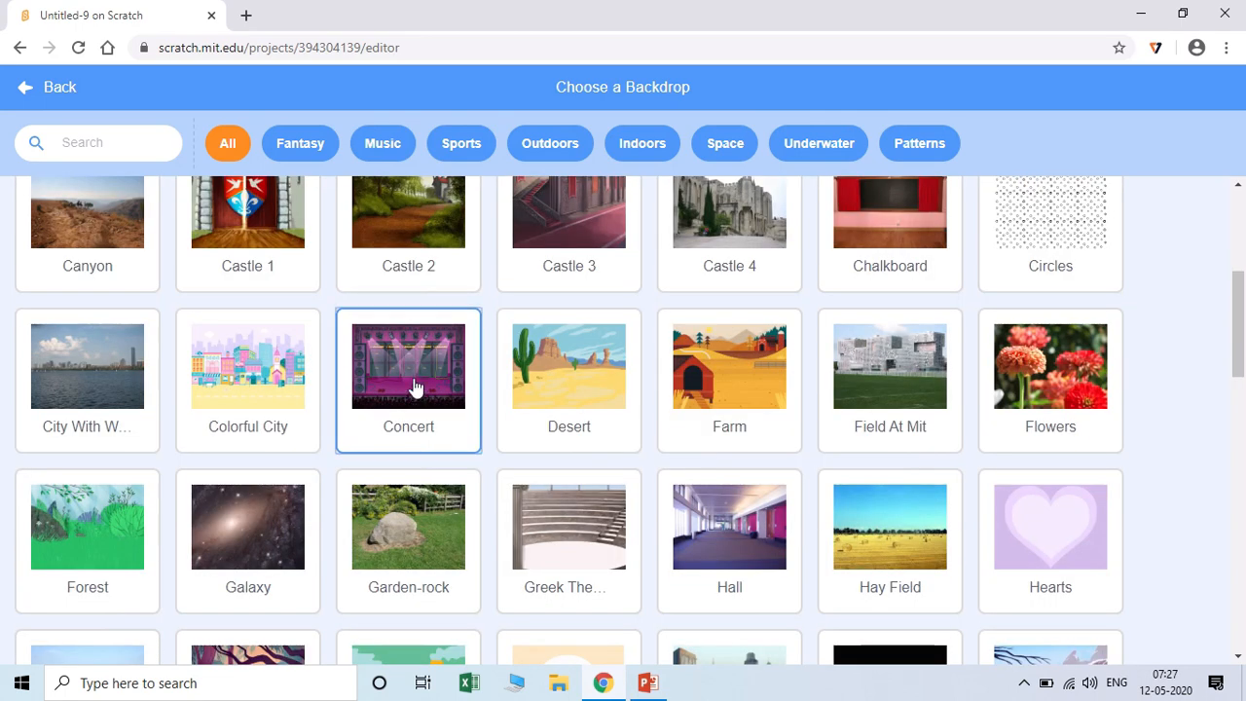
left_click(414, 387)
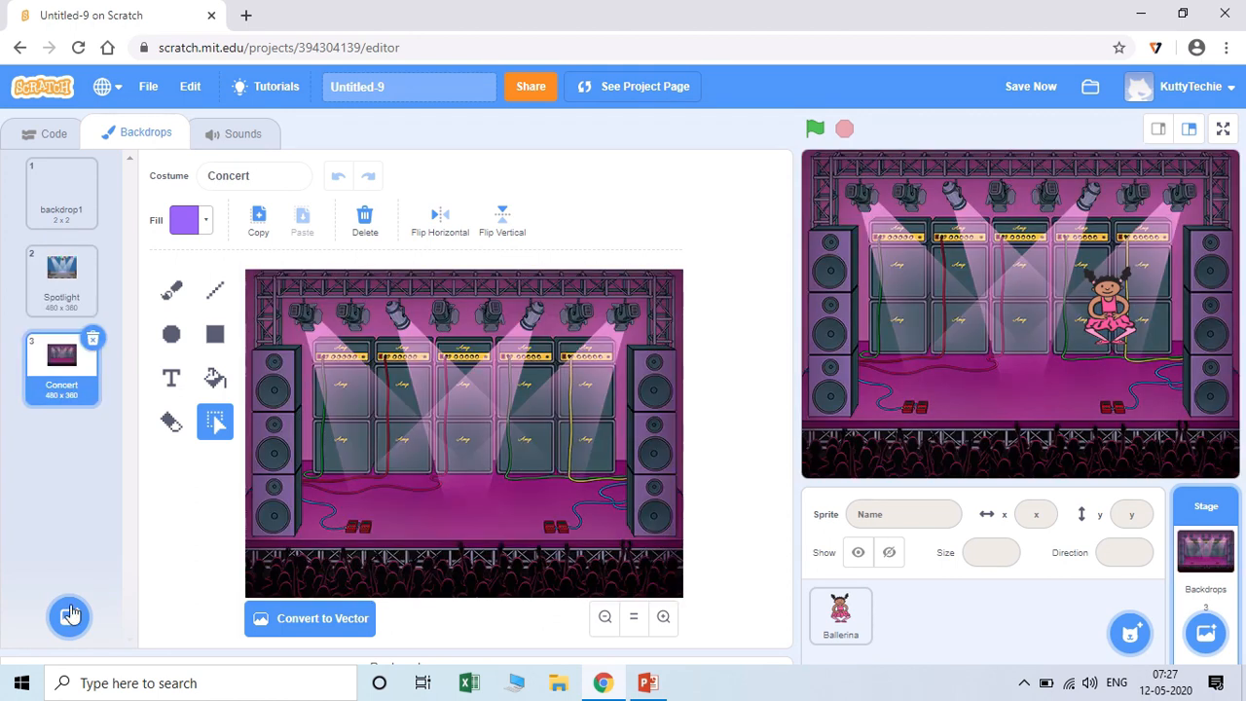
Add the Blue Sky 2 backdrop from the library, and select the blank backdrop1.
mouse_move(67, 616)
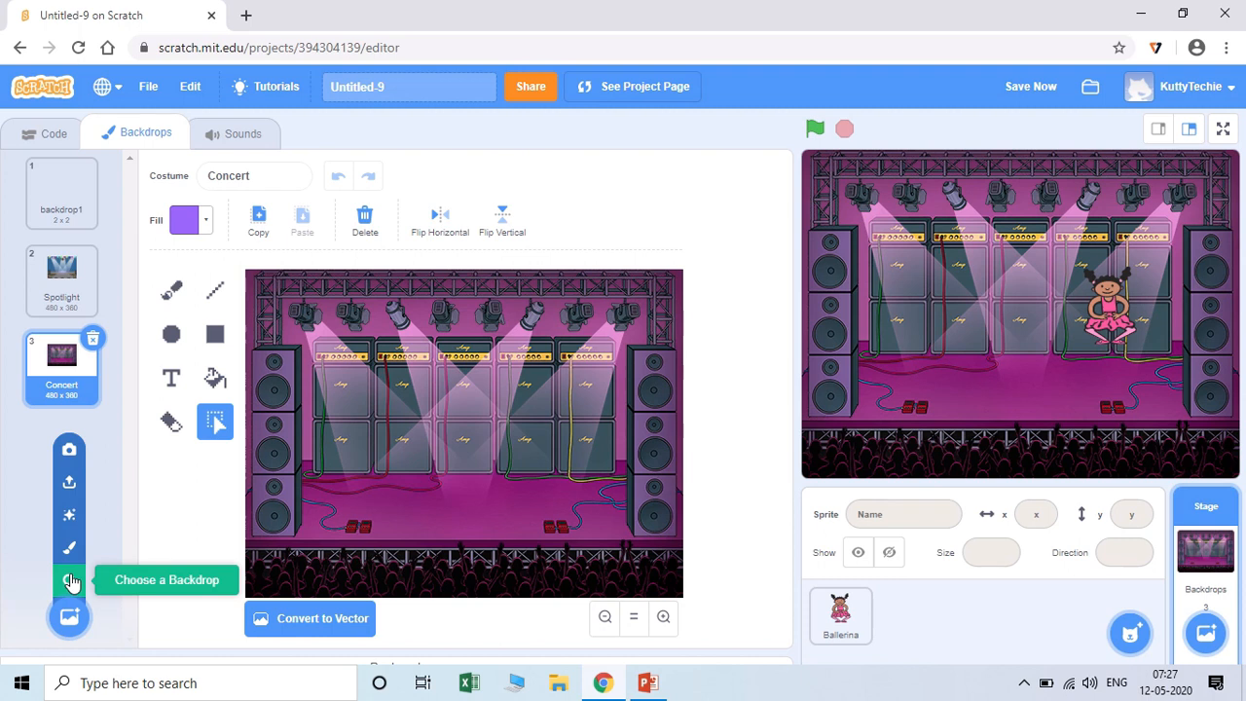
left_click(71, 581)
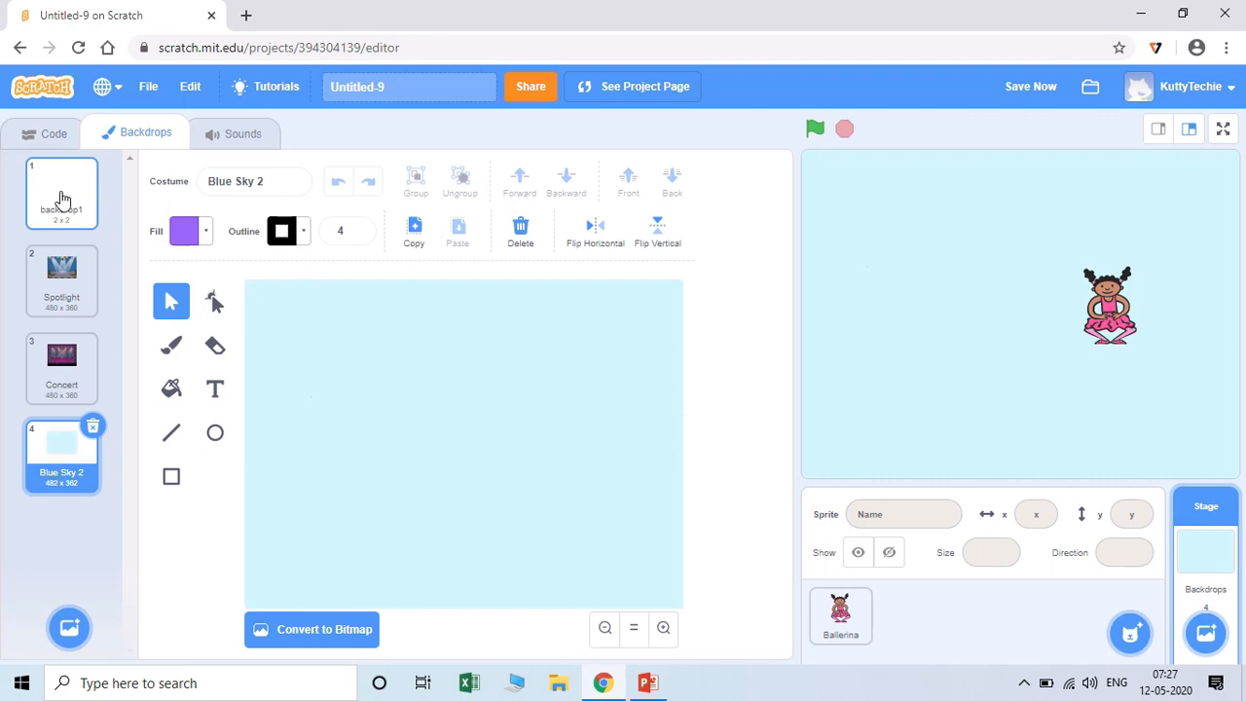
left_click(61, 200)
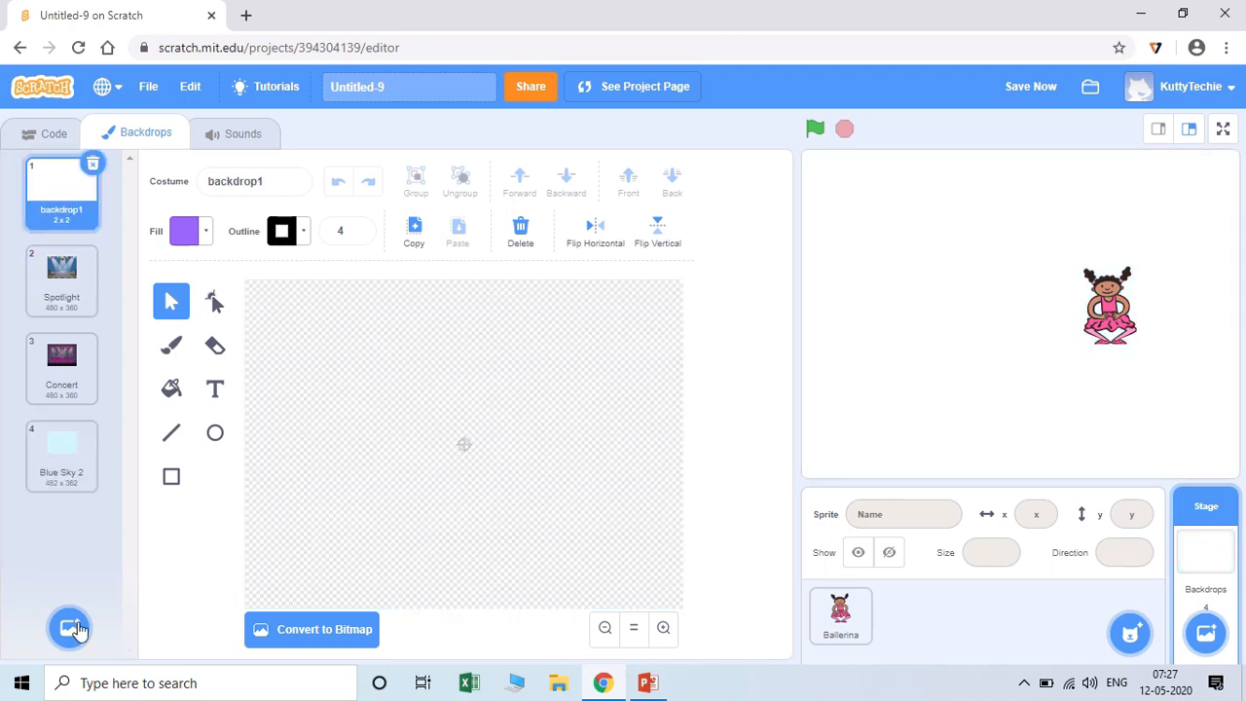
Add the Party backdrop from the backdrop library, and select the Blue Sky 2 backdrop.
mouse_move(75, 623)
left_click(69, 591)
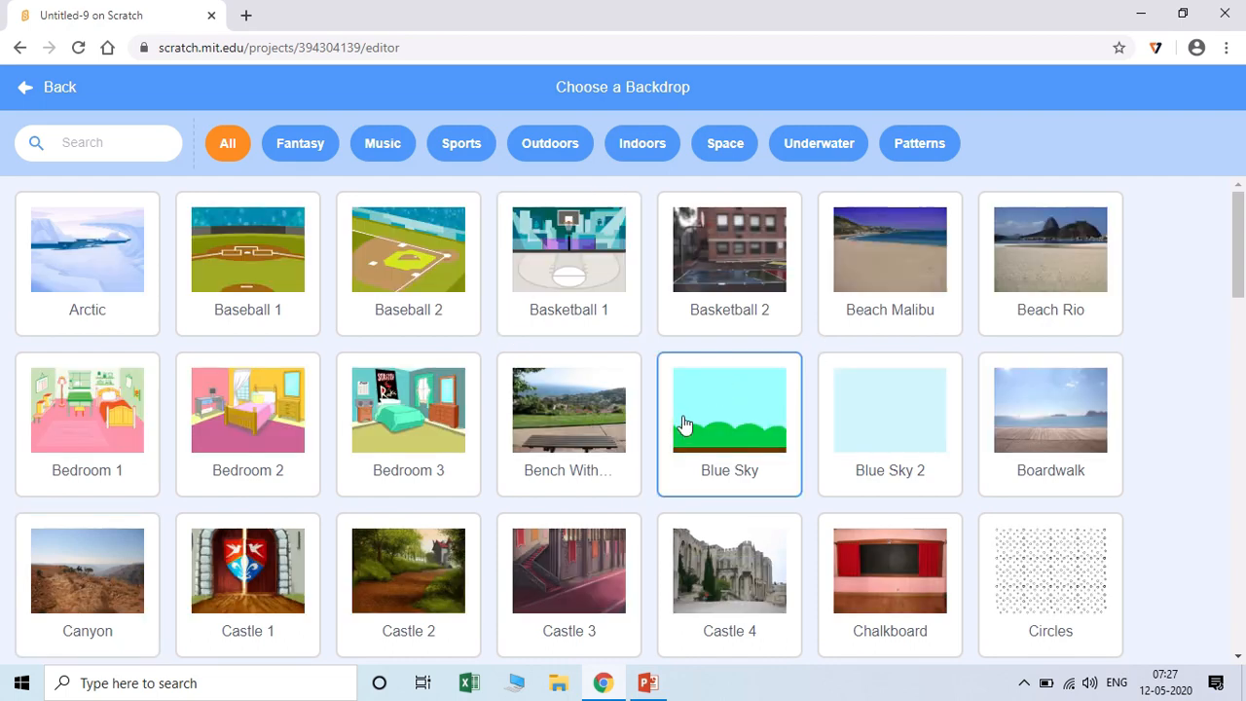
scroll(682, 422, "down", 1)
scroll(682, 422, "down", 1)
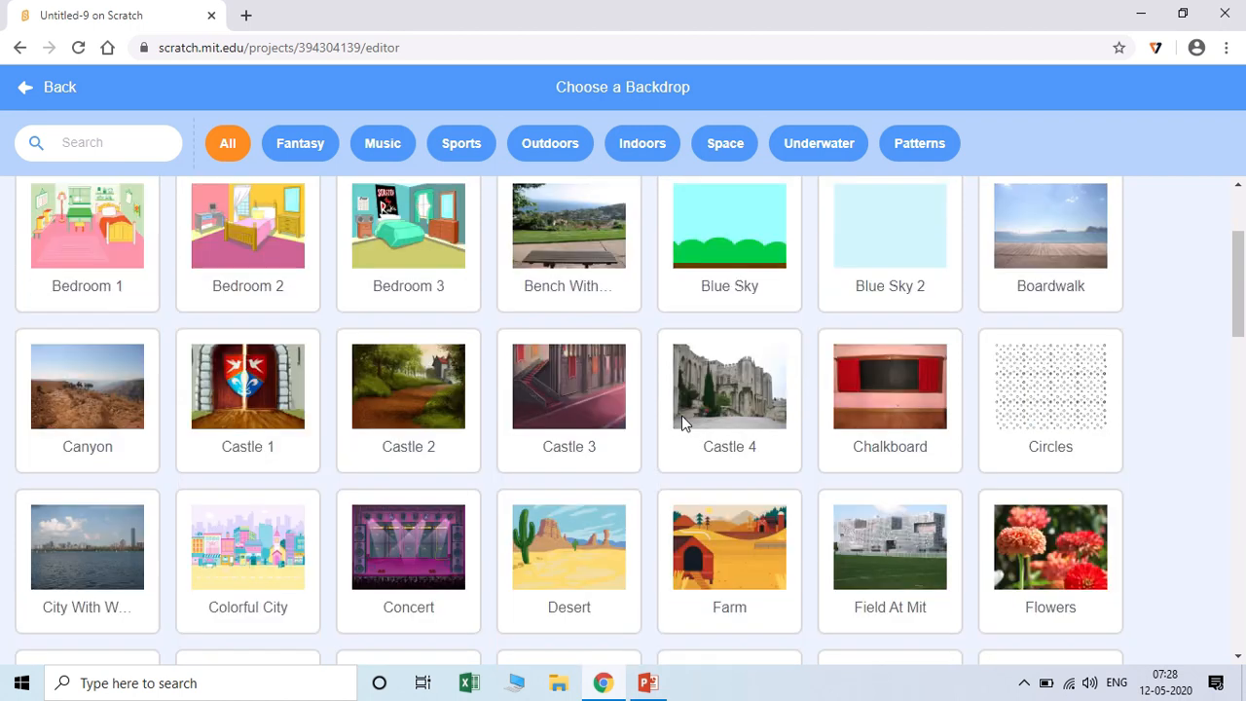
scroll(684, 423, "down", 2)
scroll(684, 424, "down", 3)
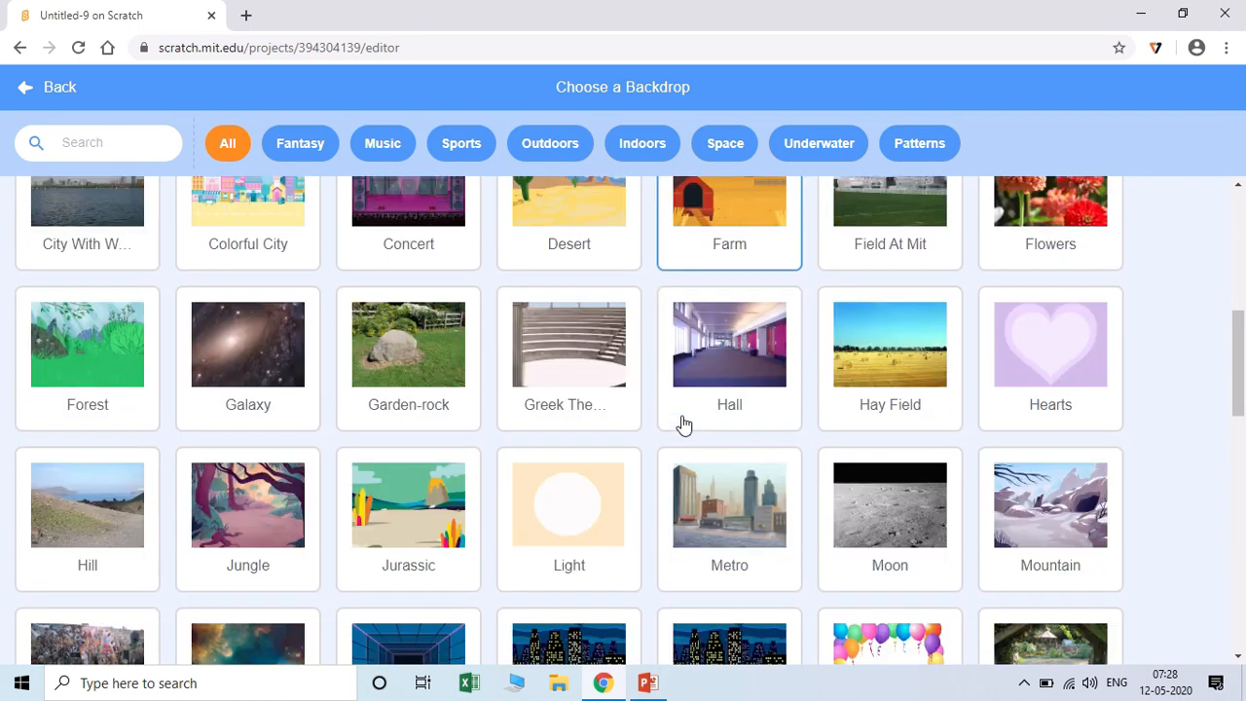
scroll(873, 517, "down", 1)
left_click(877, 491)
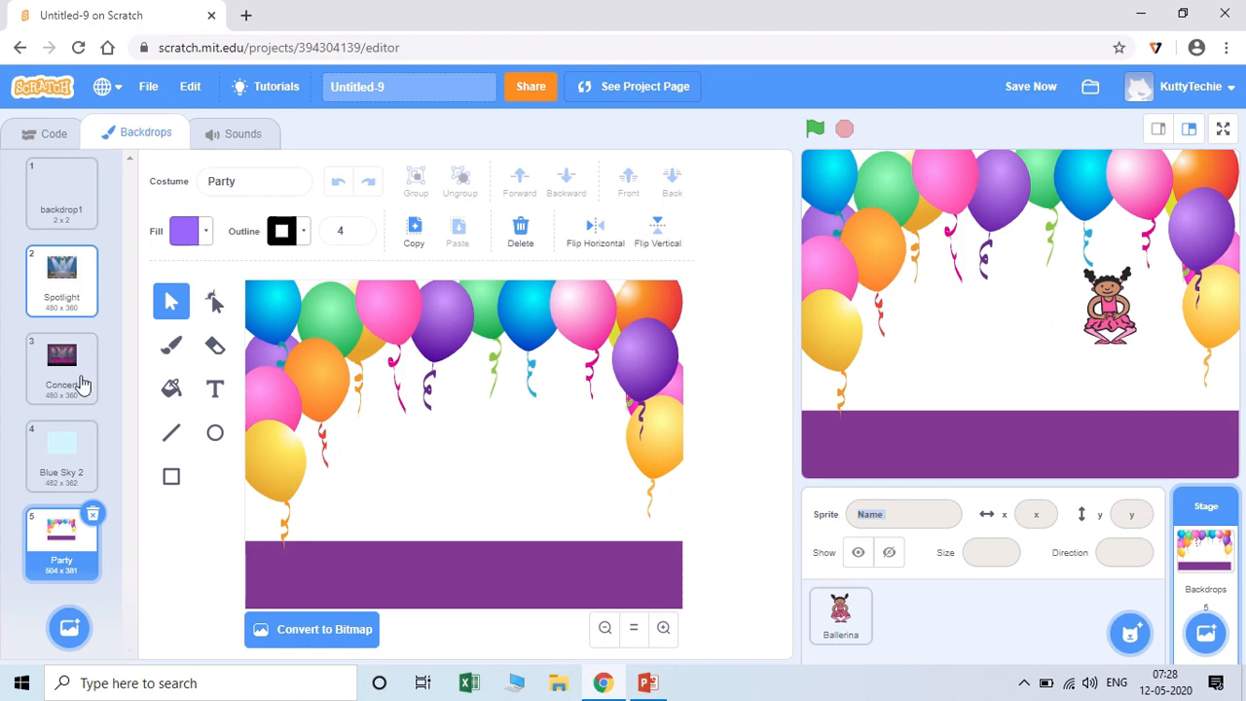
left_click(58, 462)
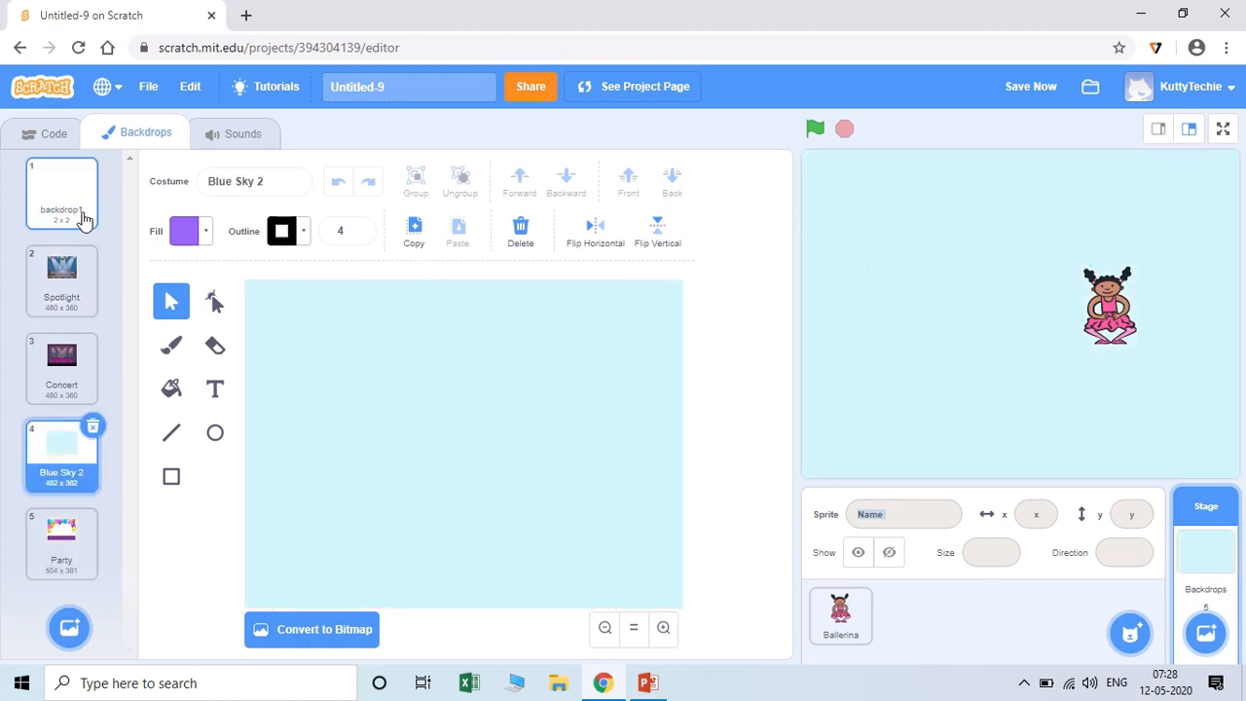
Delete the blank backdrop1 from the stage's backdrops, and select the Blue Sky 2 backdrop.
left_click(84, 220)
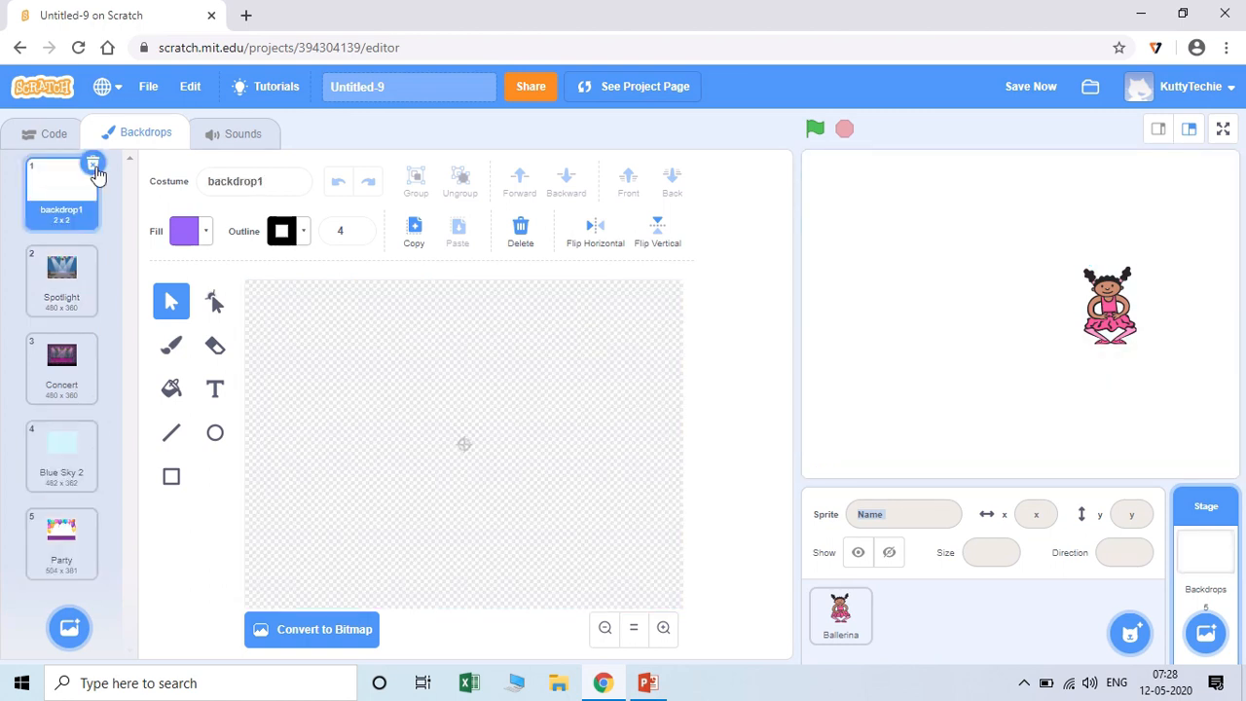
left_click(94, 166)
left_click(70, 352)
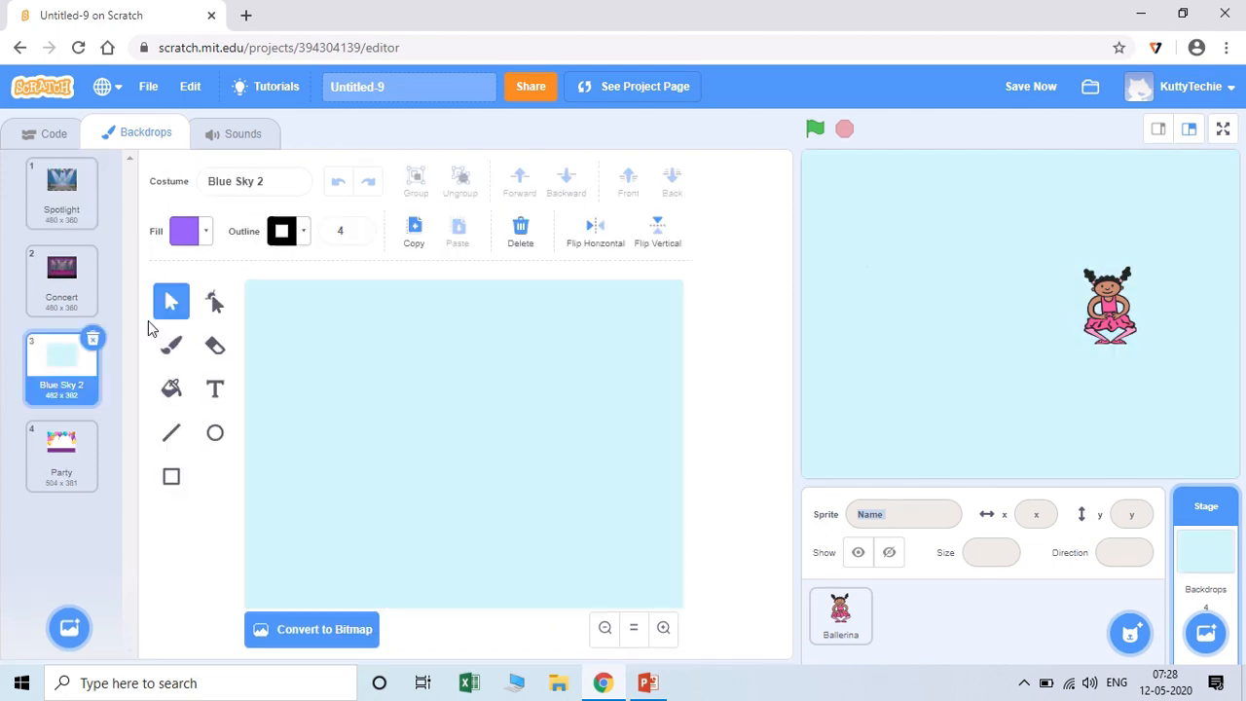
Attach a repeat block below the start sound block in the Ballerina script, and set it to 20 repetitions.
left_click(51, 139)
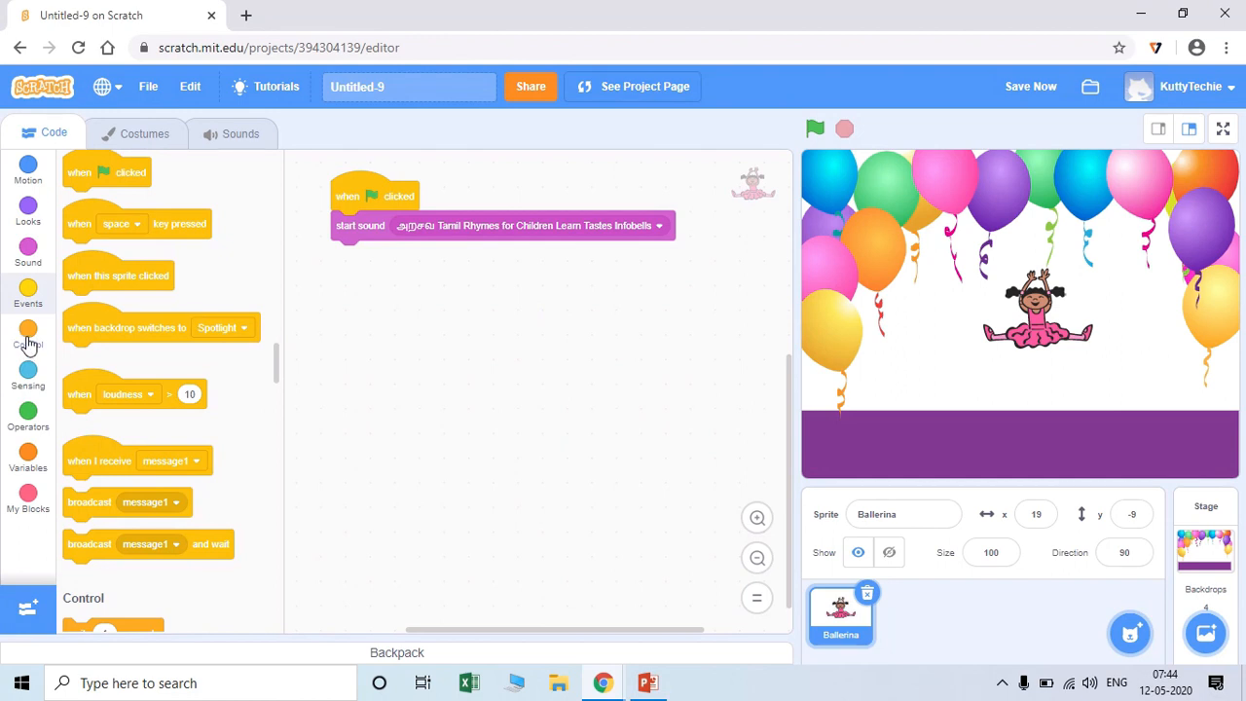
left_click(28, 336)
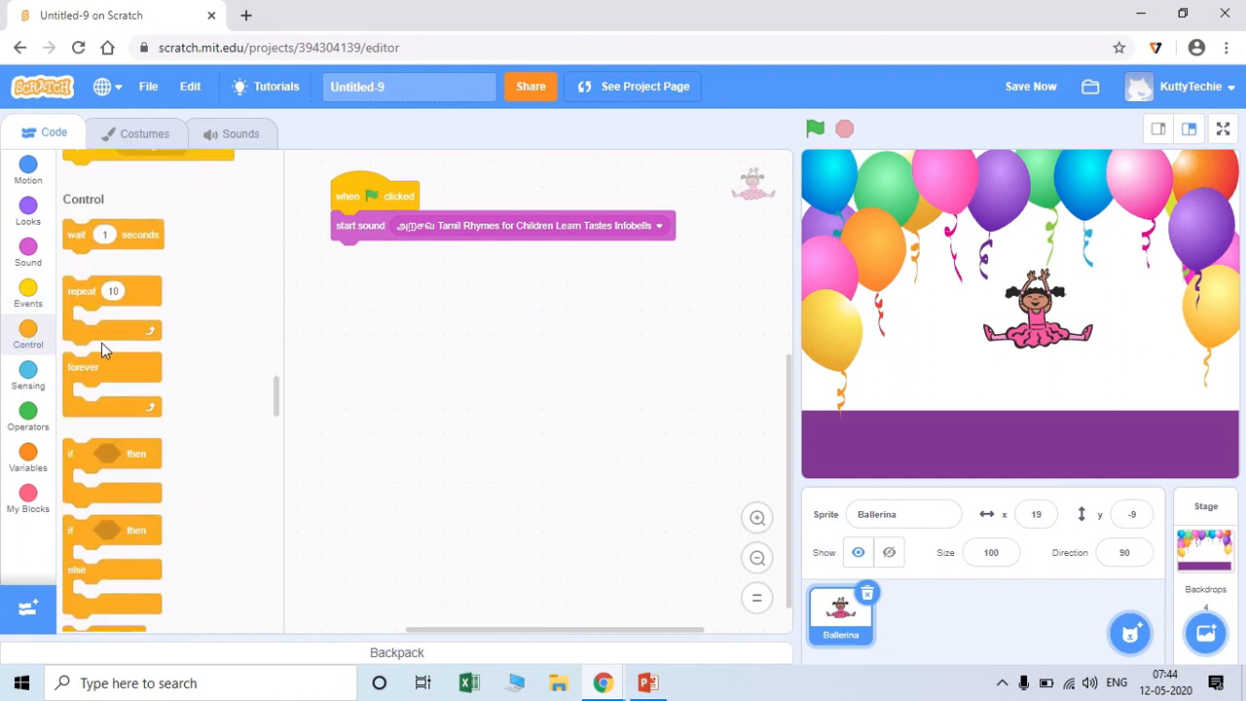
left_click_drag(93, 255, 379, 265)
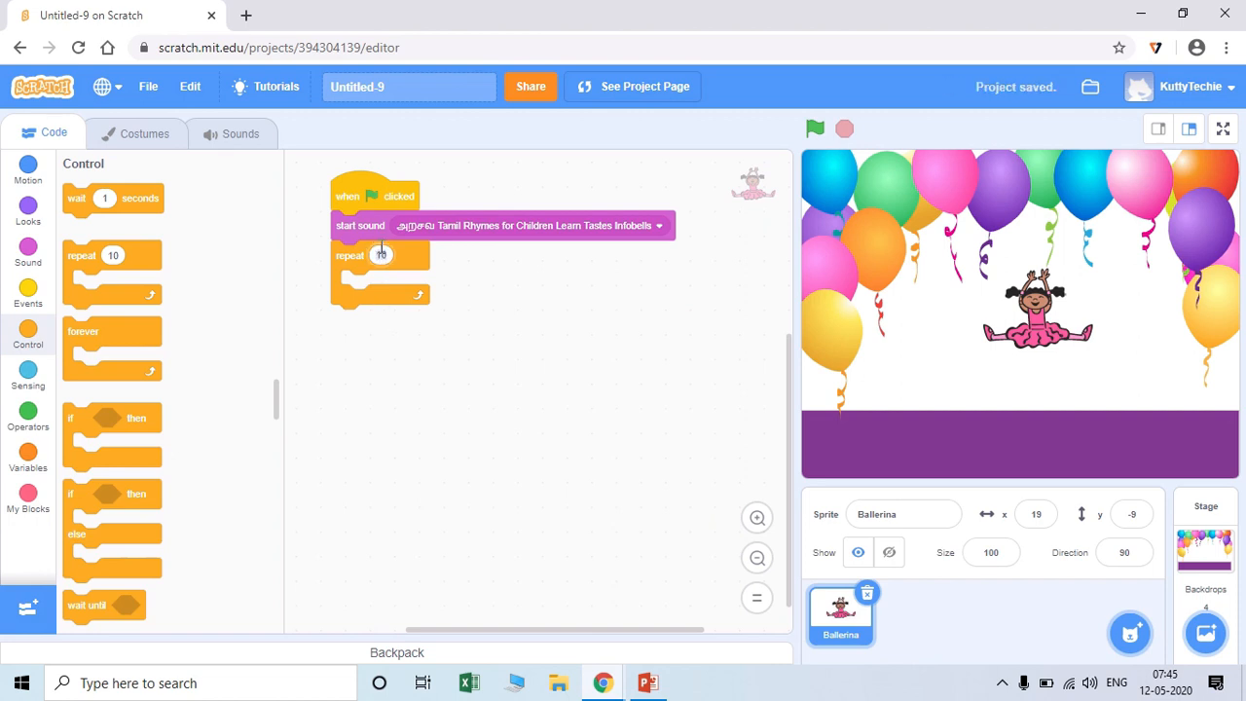
type("20")
left_click(476, 447)
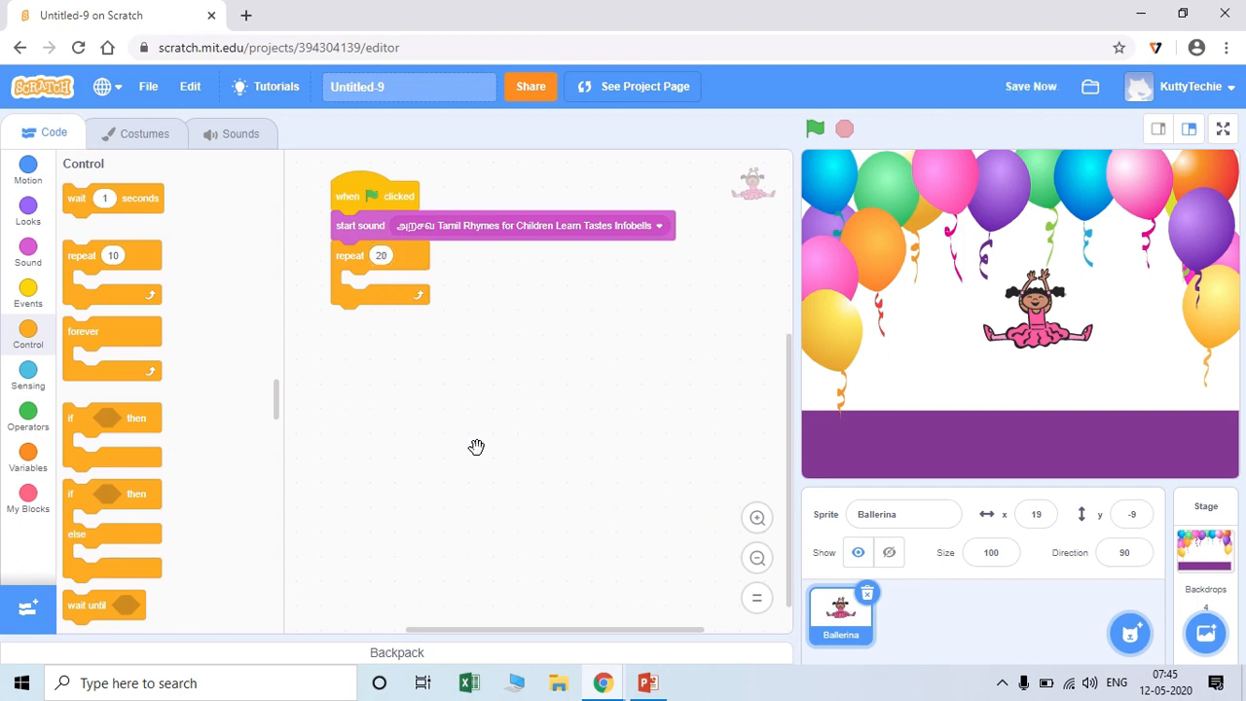
Place next costume and next backdrop blocks inside the repeat loop, and test-run the project.
left_click(31, 209)
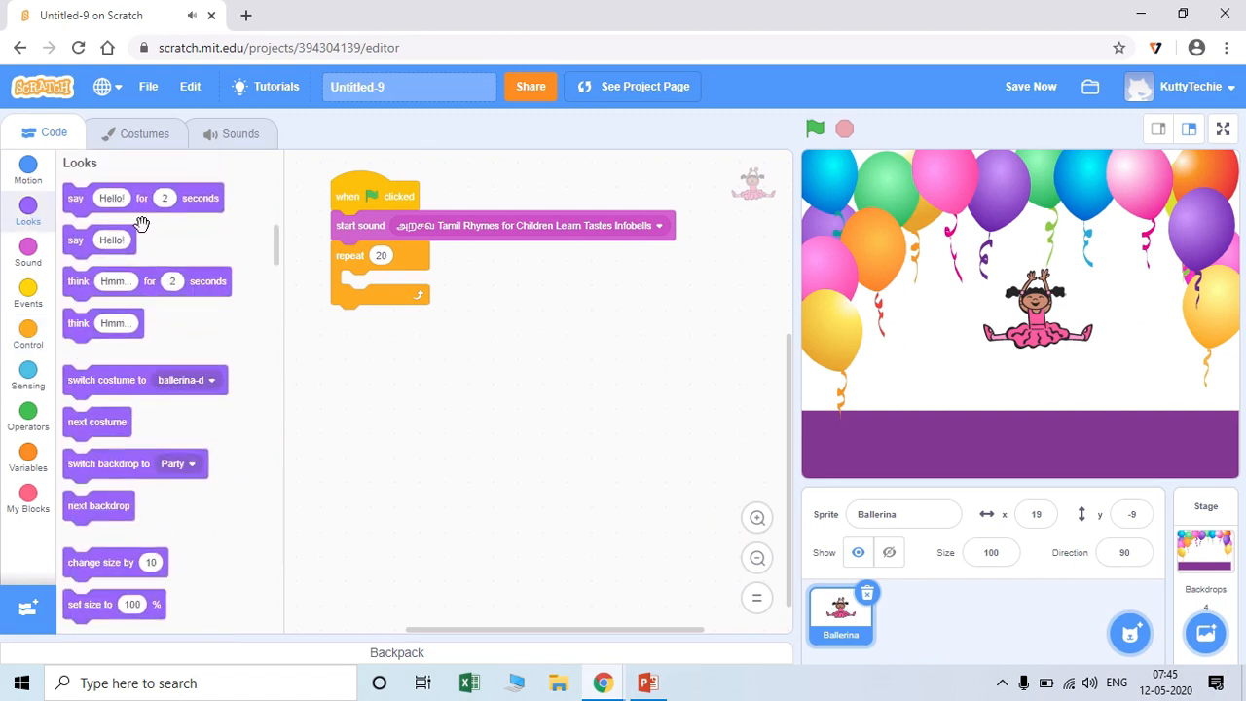
left_click(814, 132)
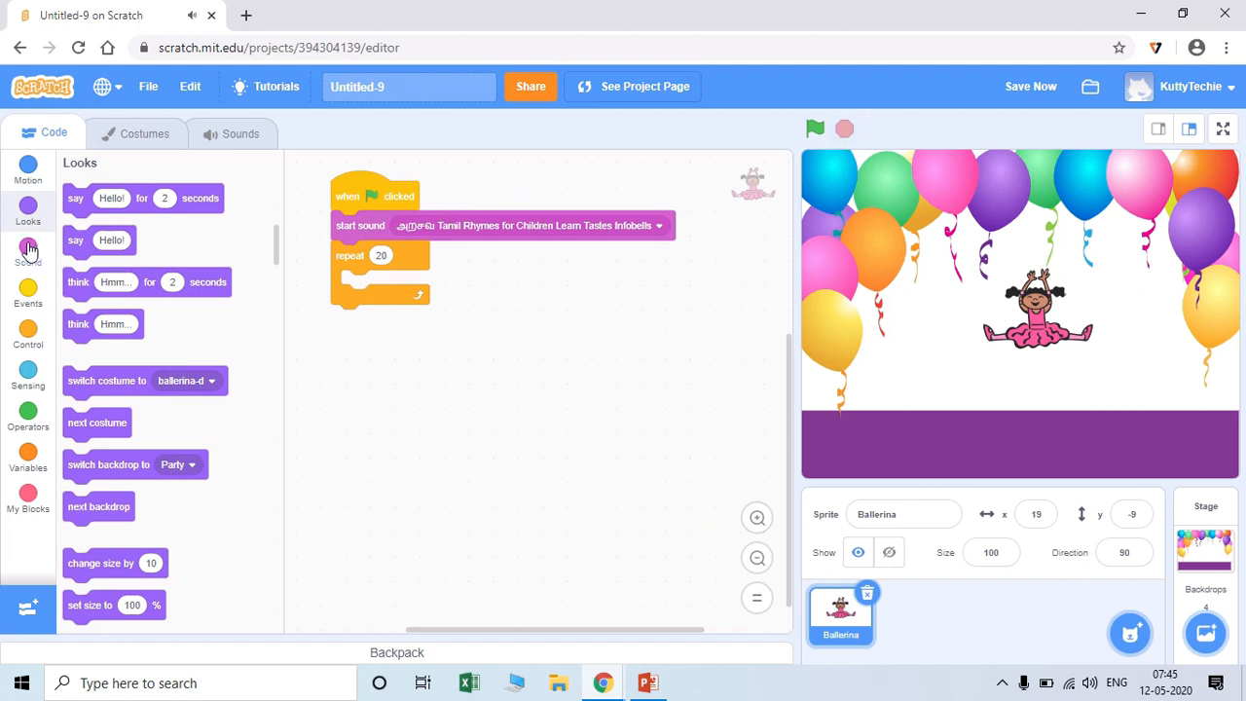
left_click_drag(72, 413, 353, 282)
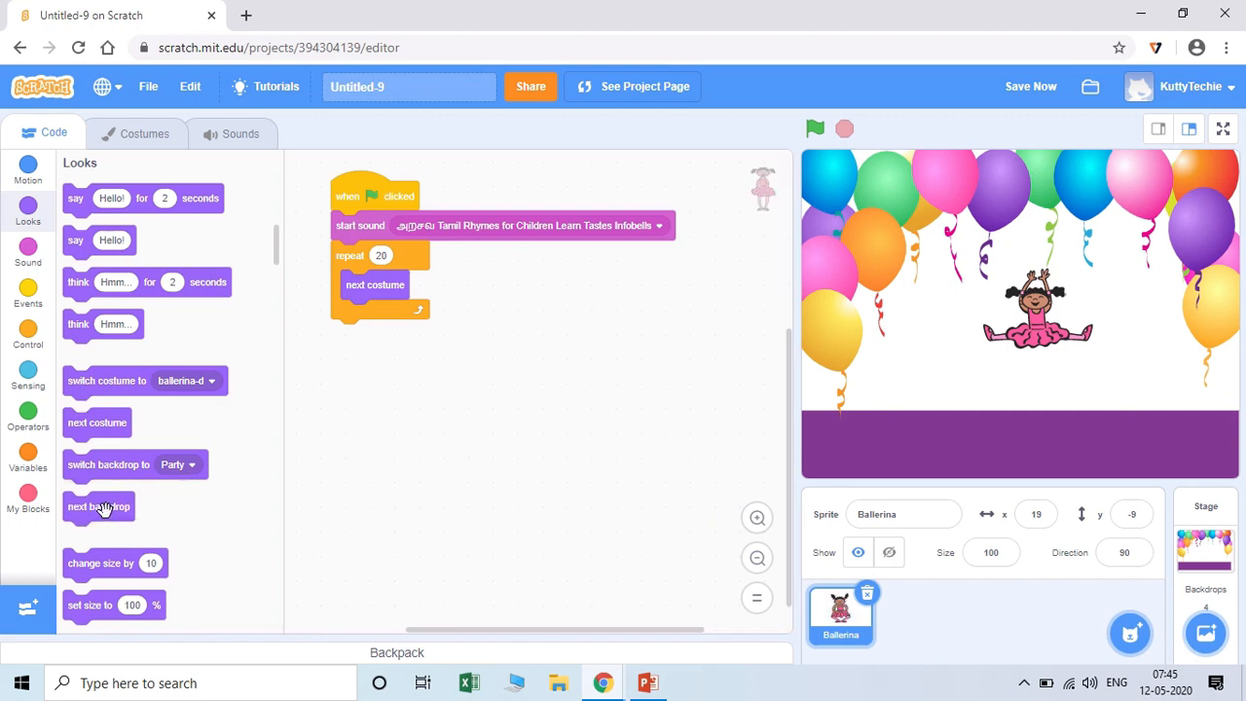
left_click_drag(103, 509, 389, 314)
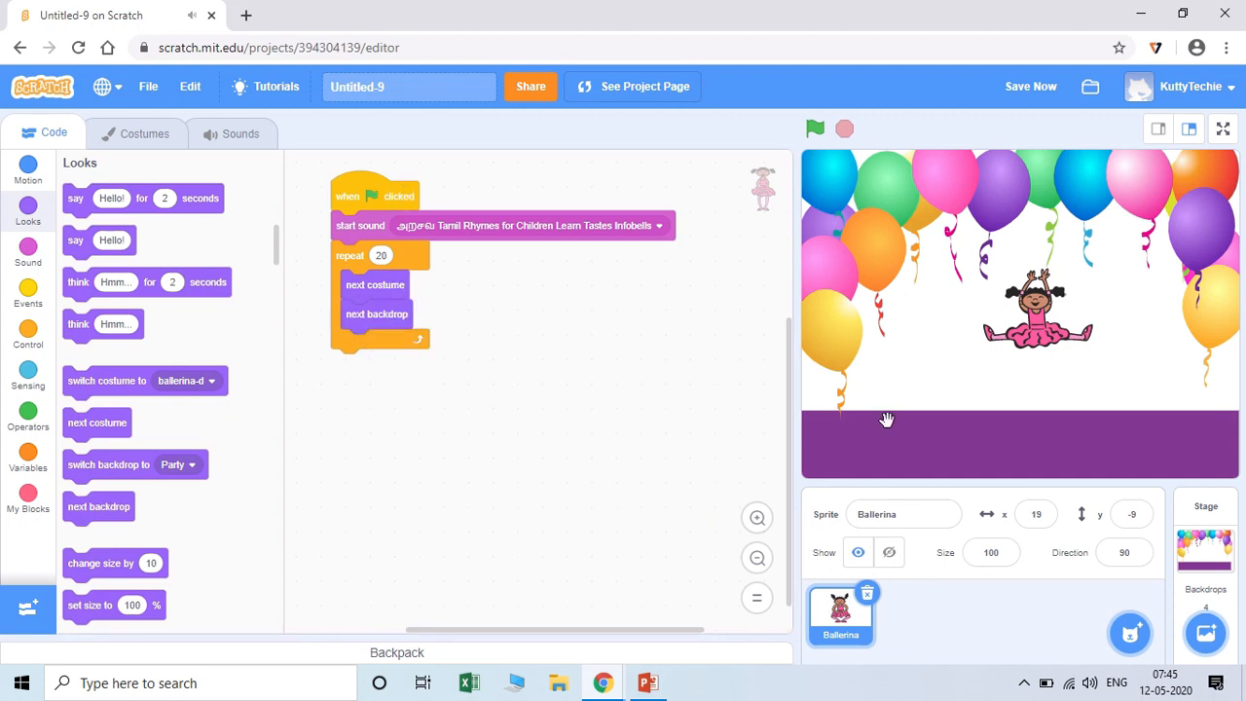
left_click(815, 127)
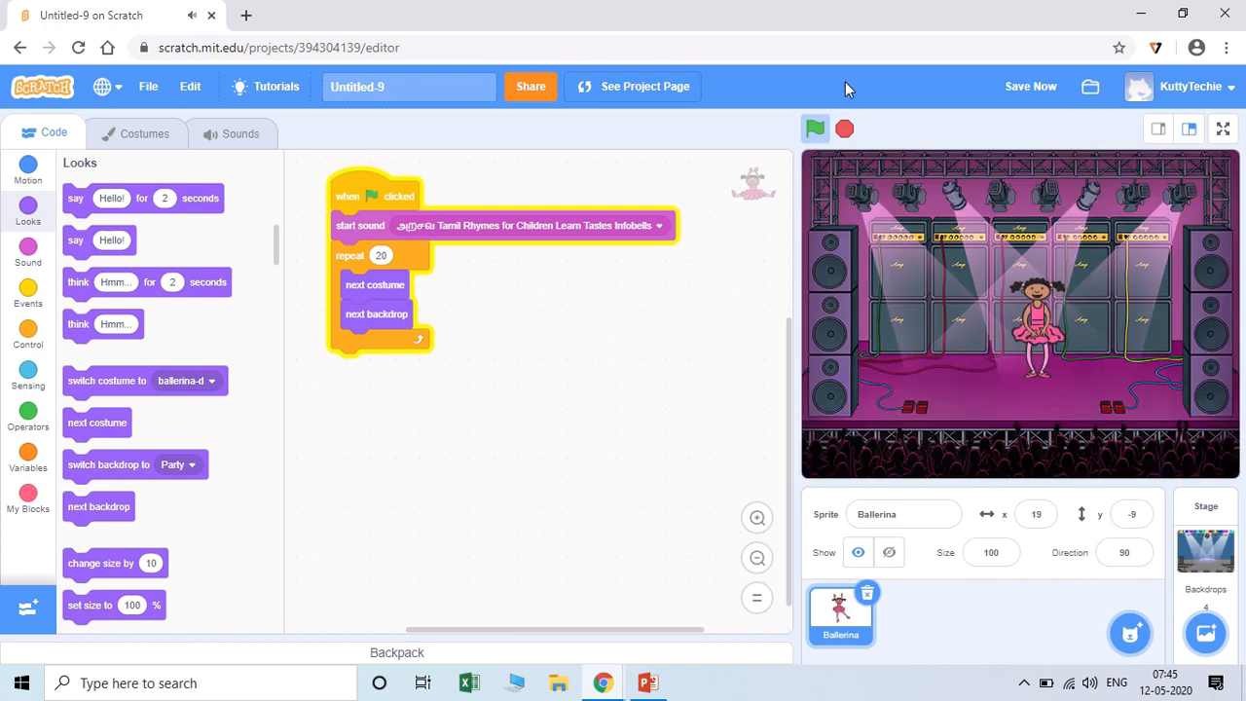
left_click(845, 129)
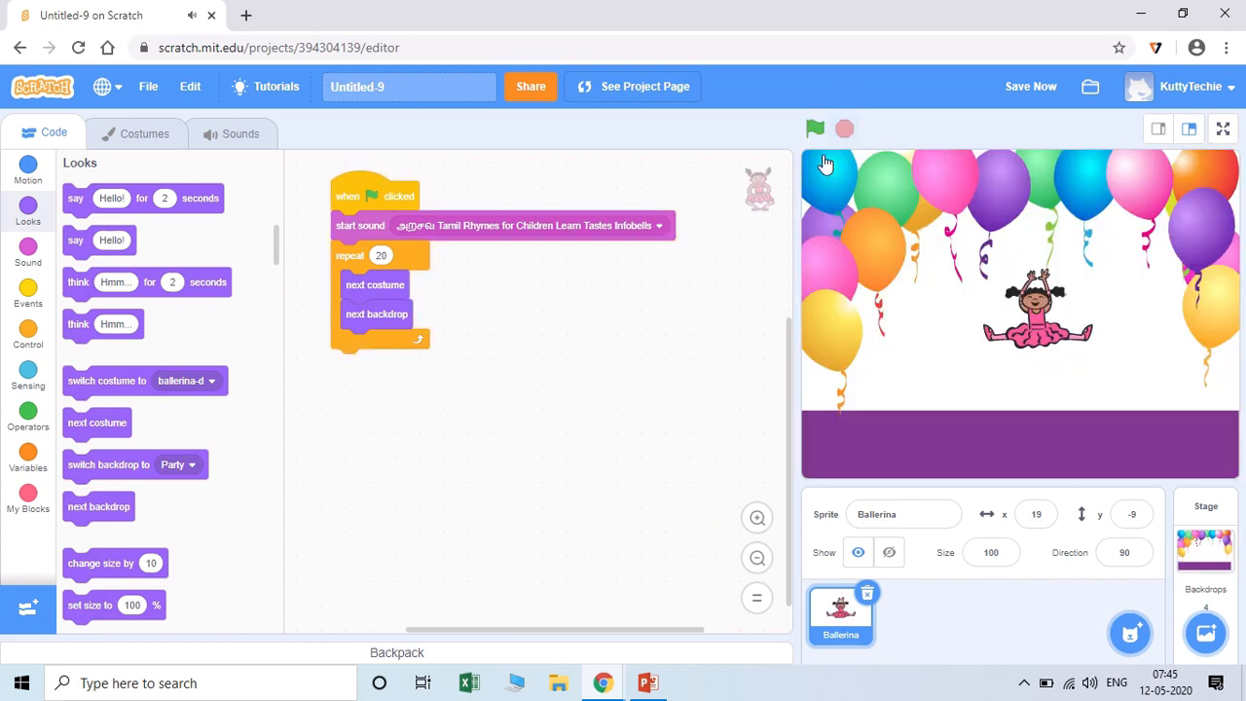
Insert a wait block above next costume in the repeat loop, and set it to 0.5 seconds.
left_click(29, 336)
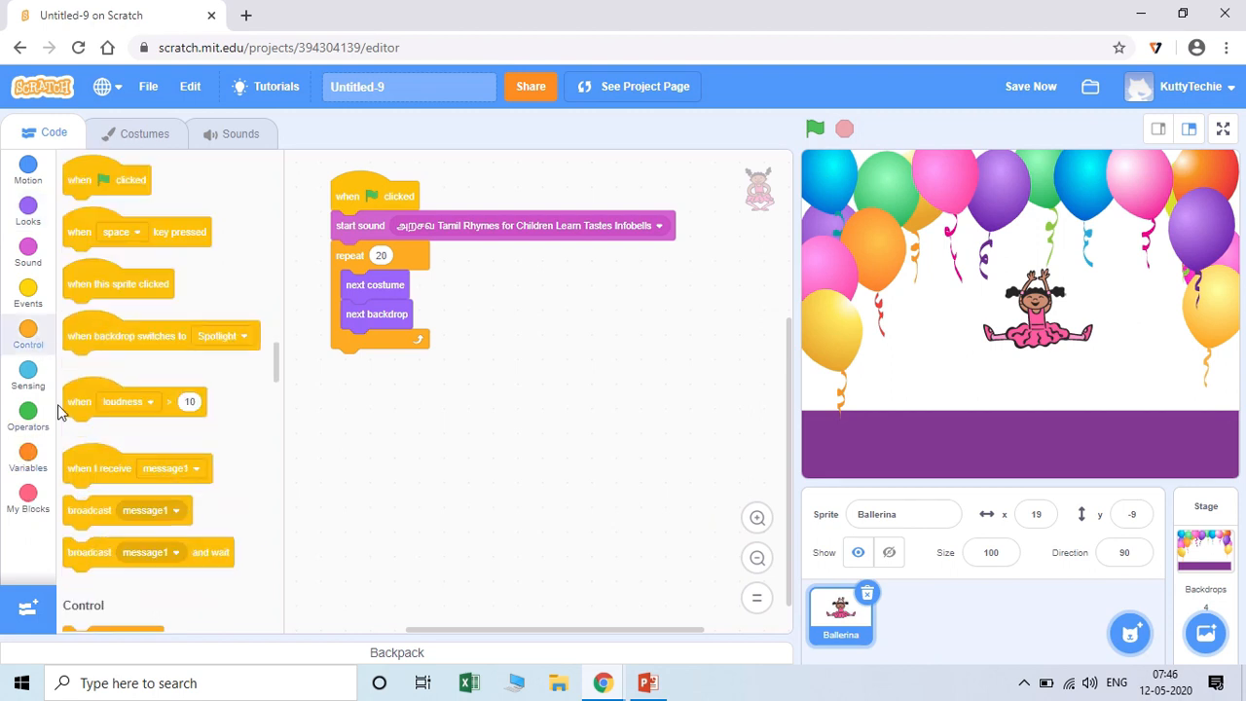
left_click_drag(76, 200, 360, 281)
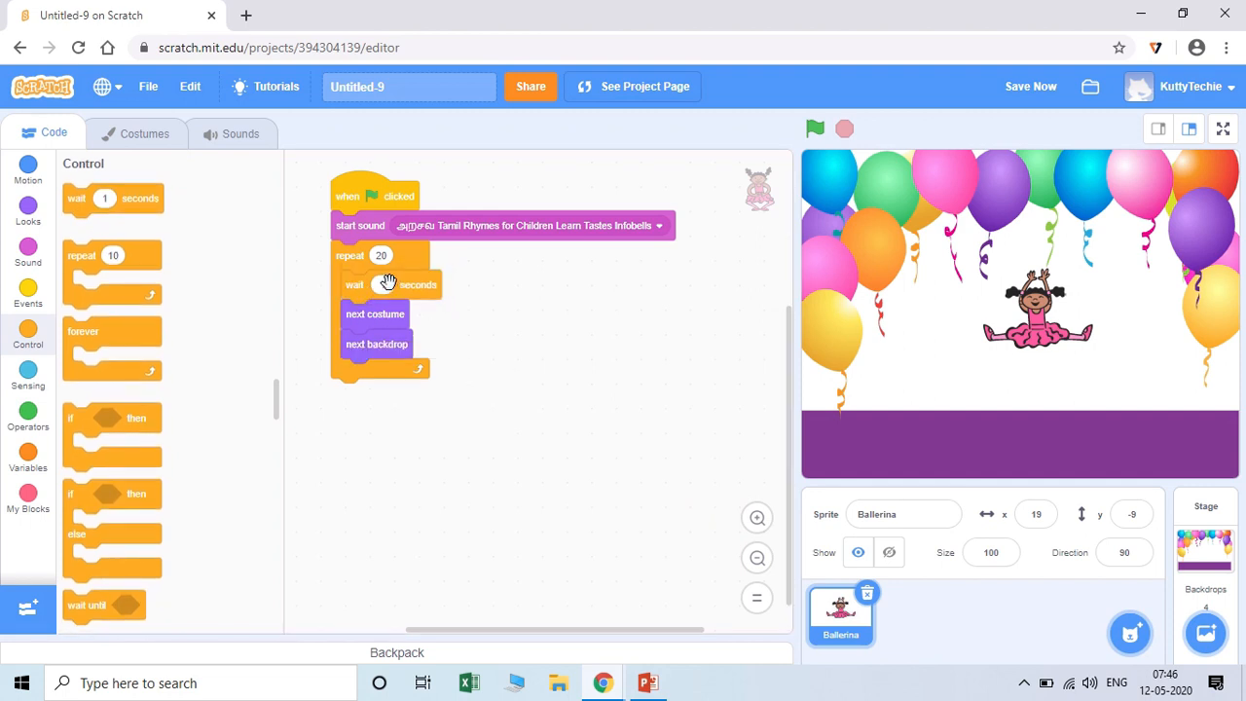
left_click(382, 284)
type("0.5")
Run the Ballerina script to preview the pace of the costume and backdrop changes, and stop it.
left_click_drag(386, 195, 387, 192)
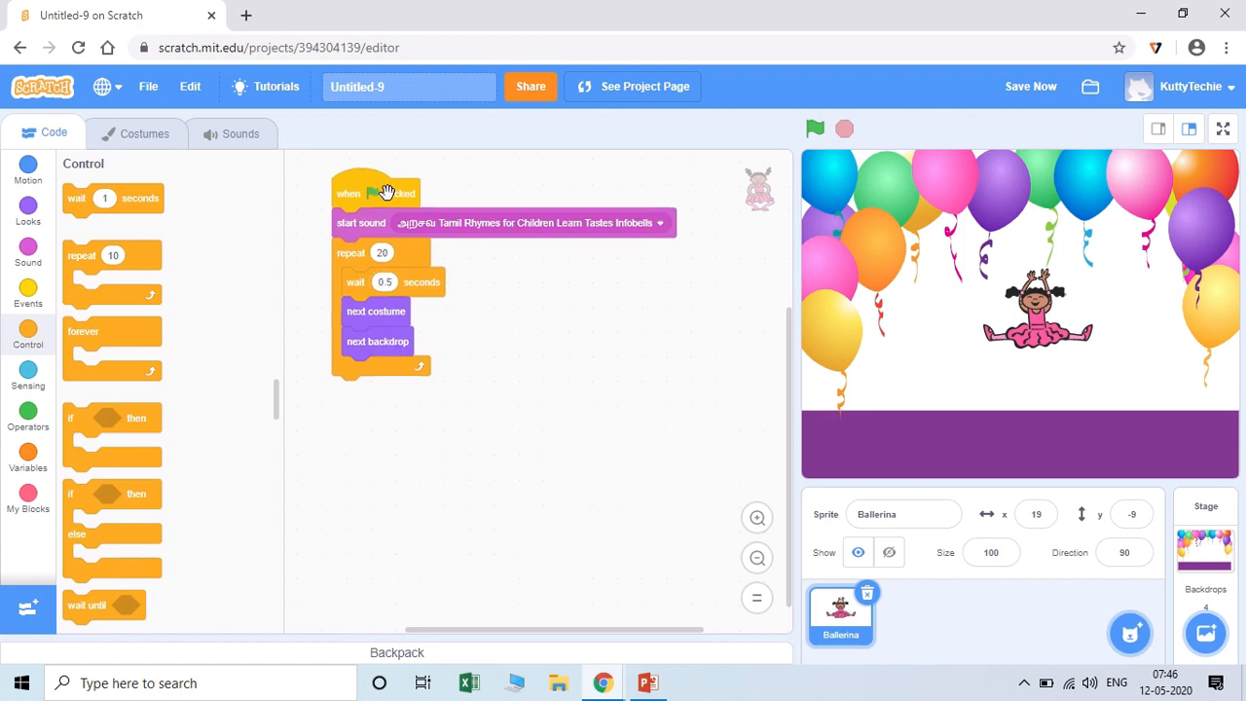
left_click(386, 191)
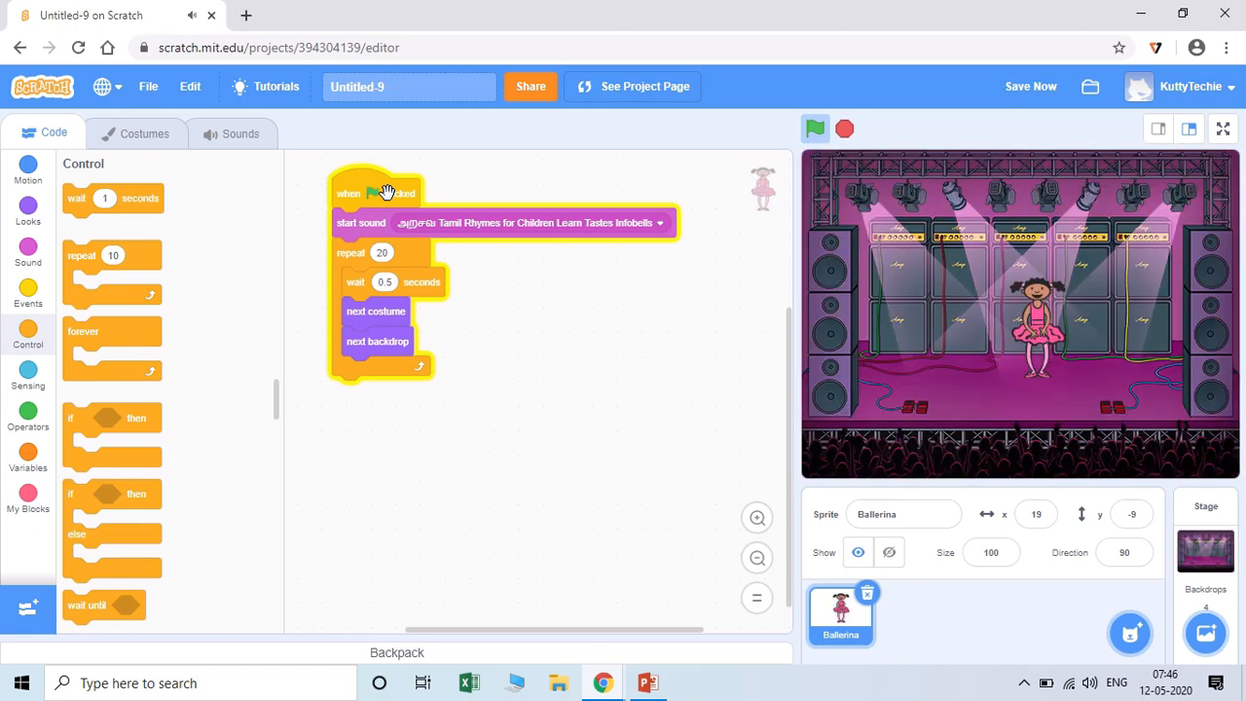
left_click(845, 131)
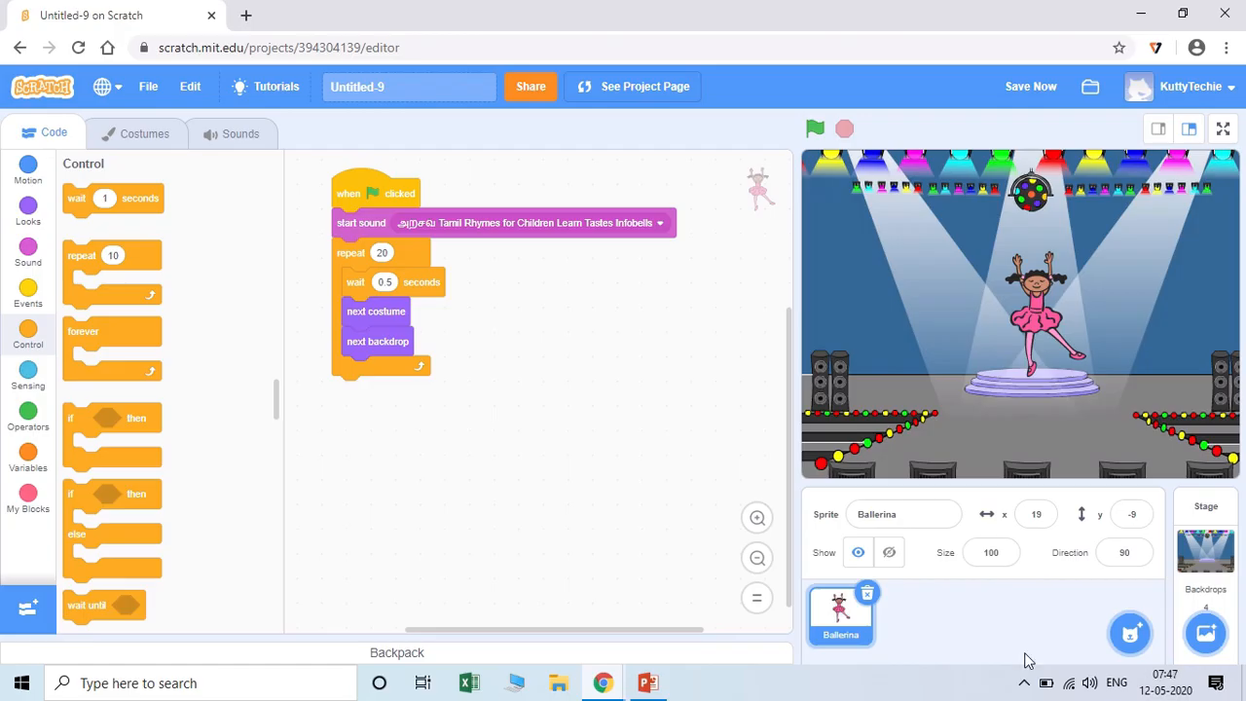
Upload bitterguard.jpg from the Kids song folder as a new sprite.
mouse_move(1129, 631)
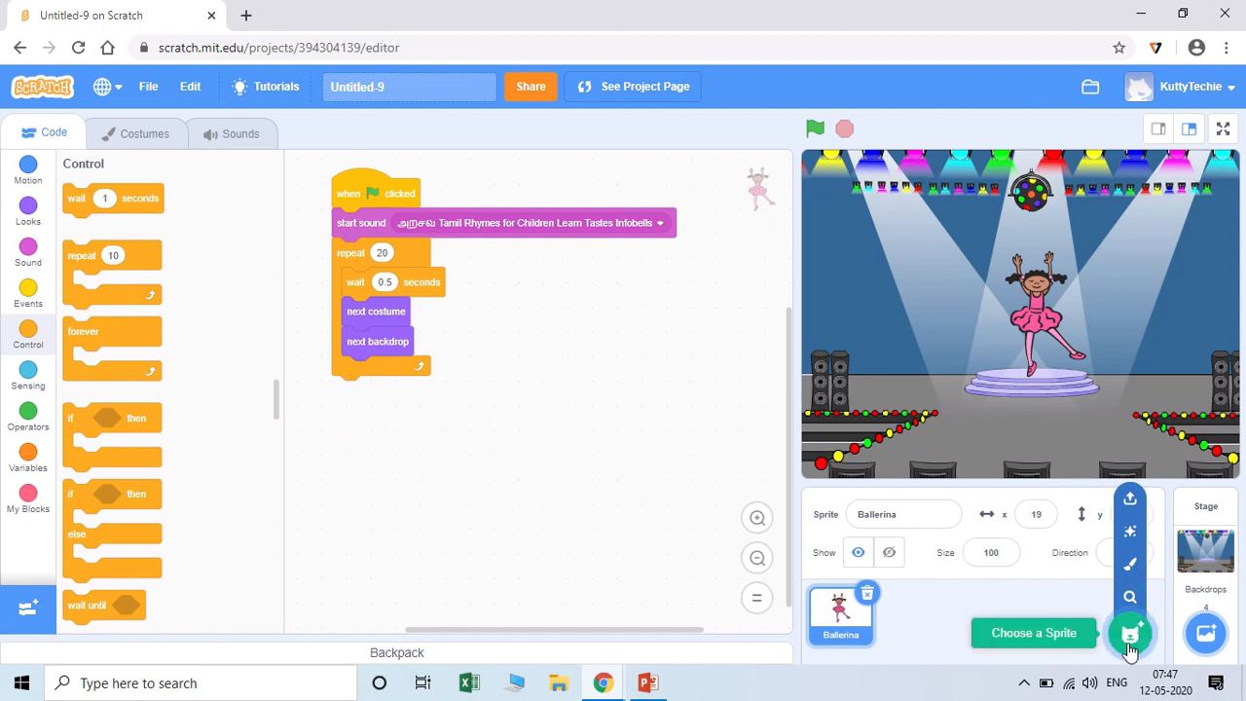
left_click(1131, 502)
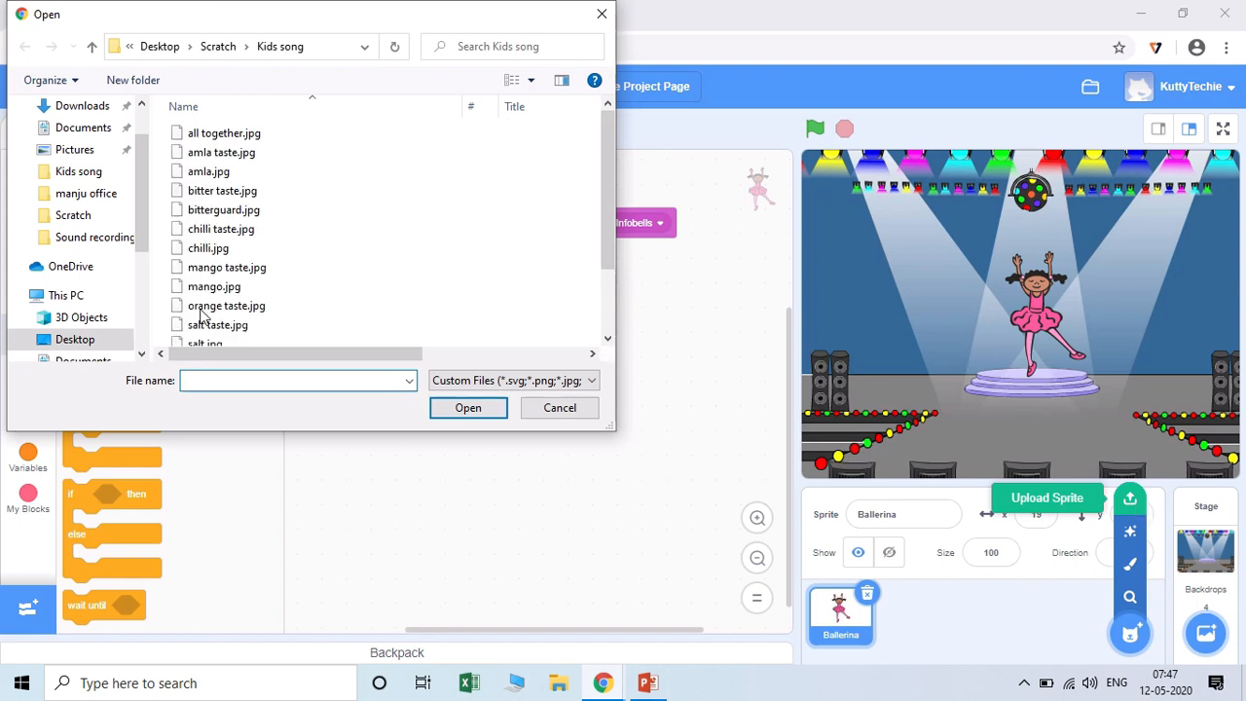
left_click(219, 47)
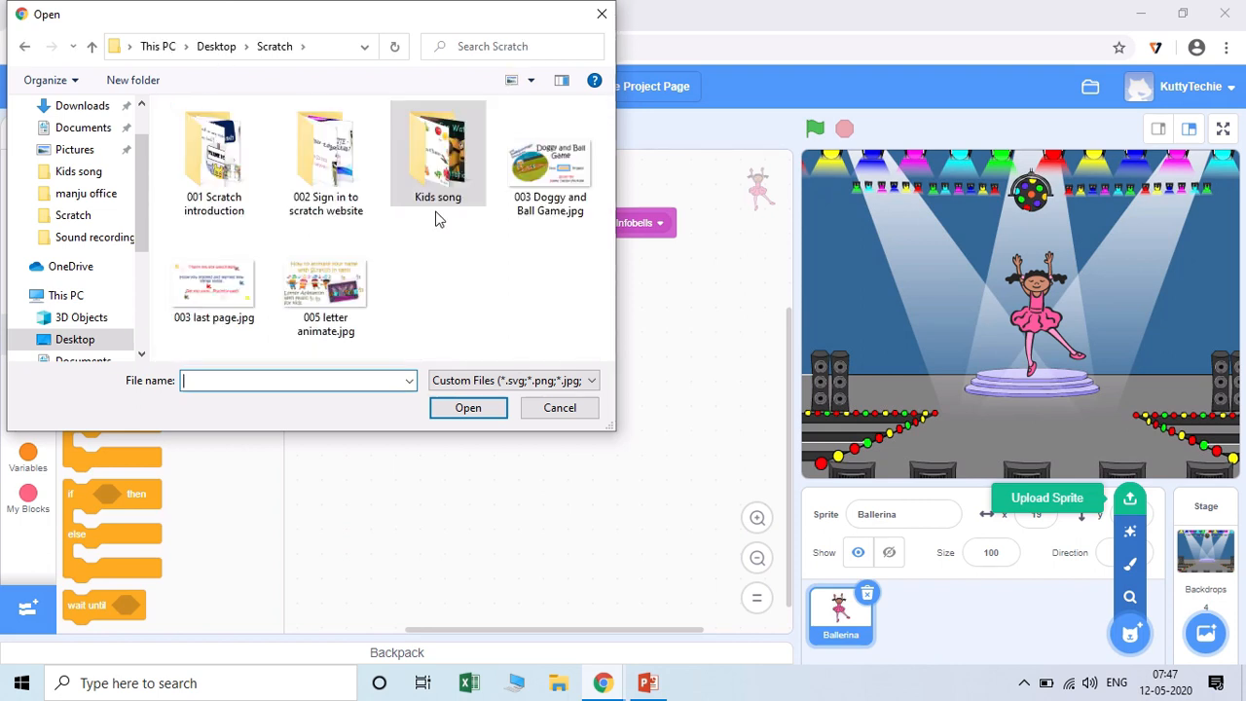
double_click(438, 195)
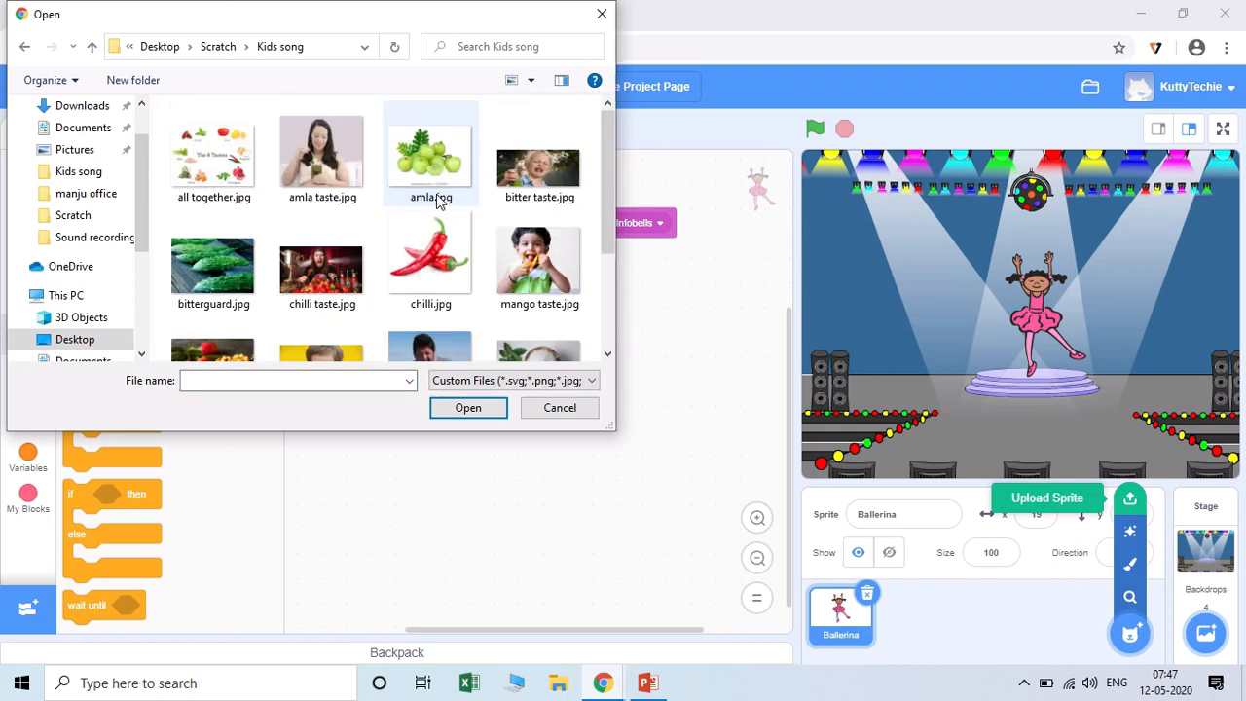
scroll(231, 232, "down", 1)
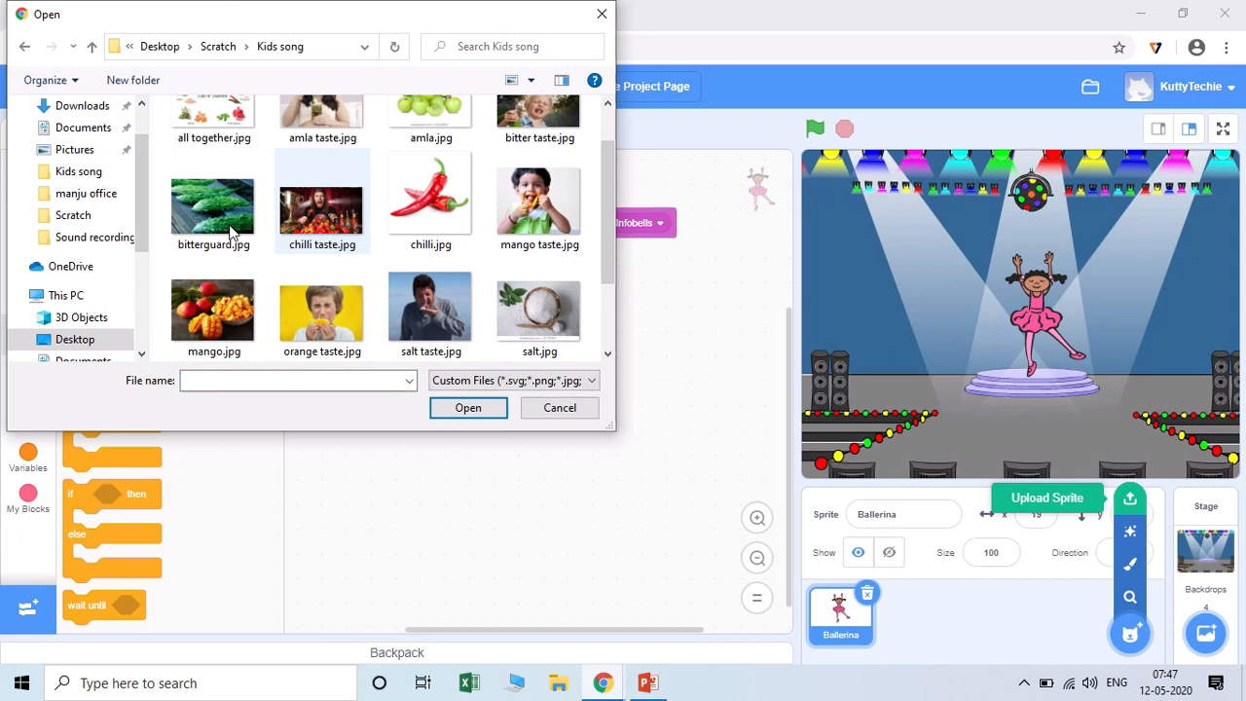
double_click(198, 214)
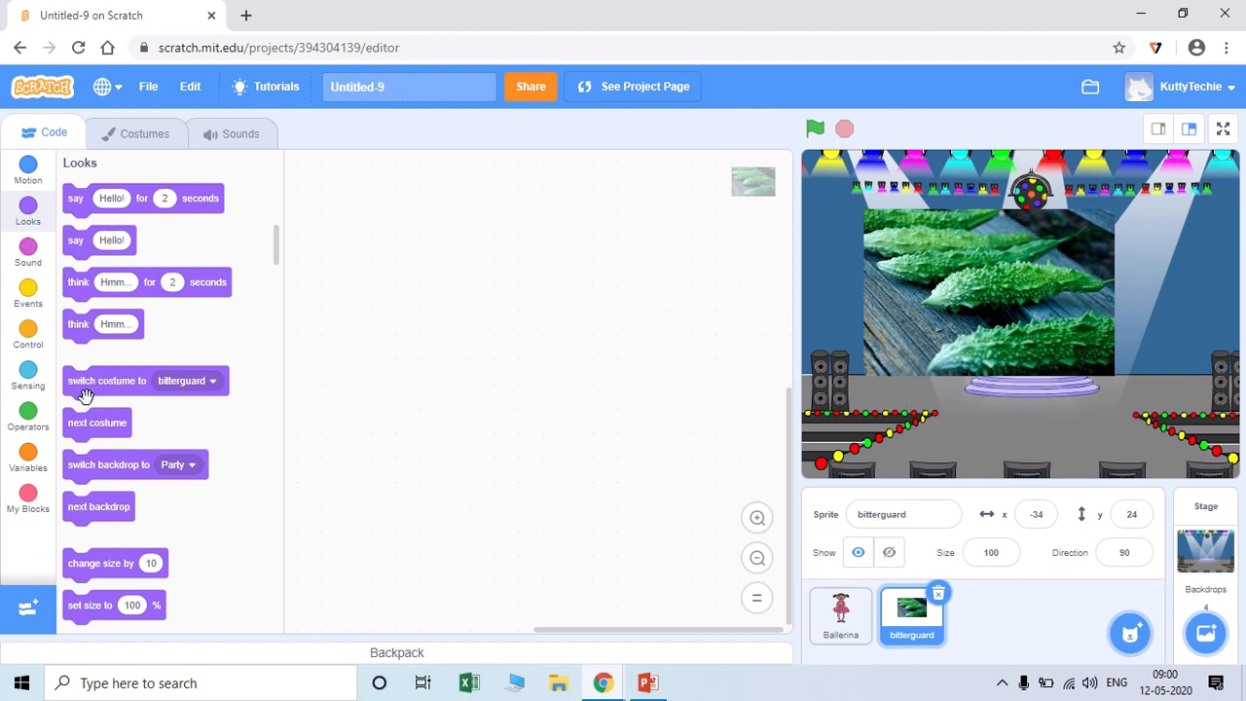
Give the bitterguard sprite a green-flag script that switches the backdrop to Blue Sky 2.
left_click_drag(85, 470, 403, 246)
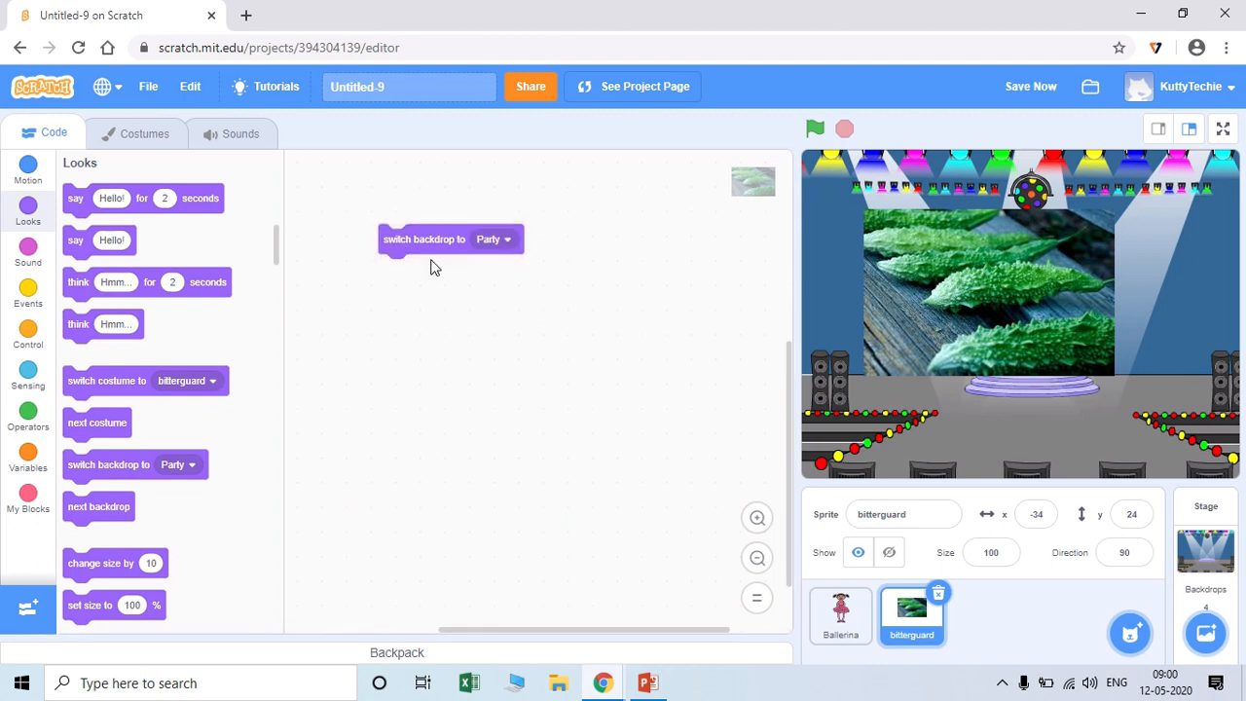
left_click(497, 239)
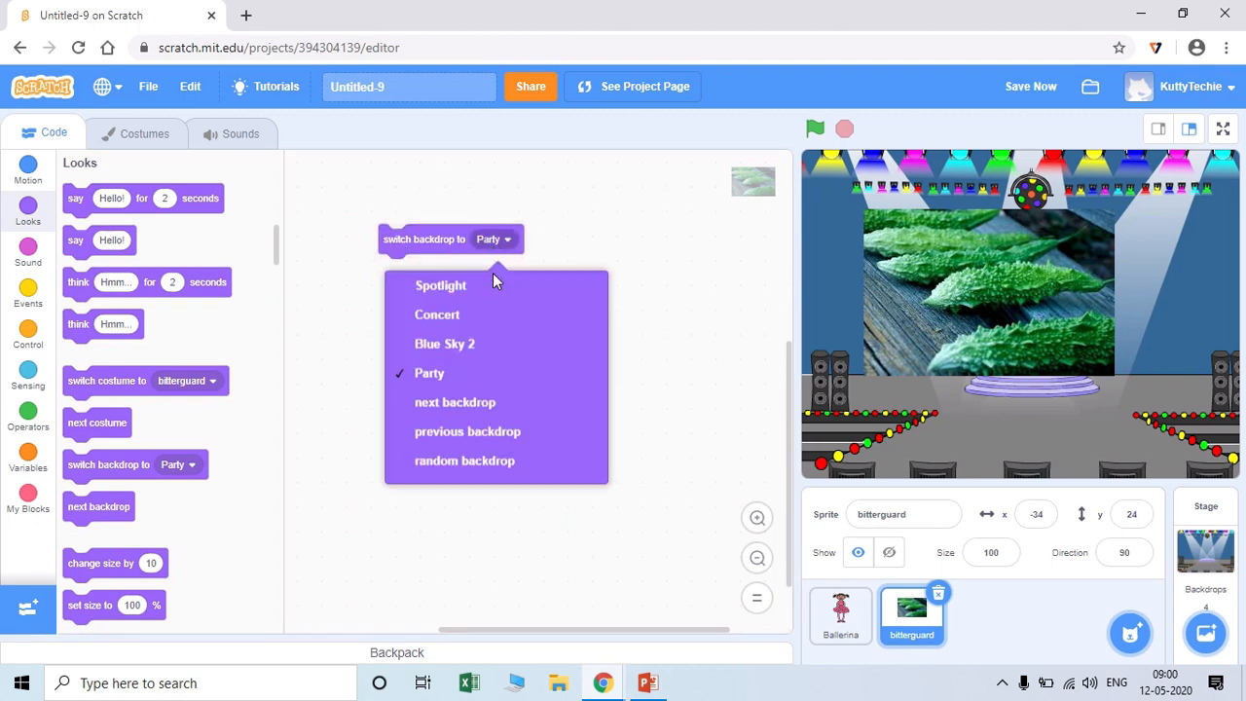
left_click(456, 355)
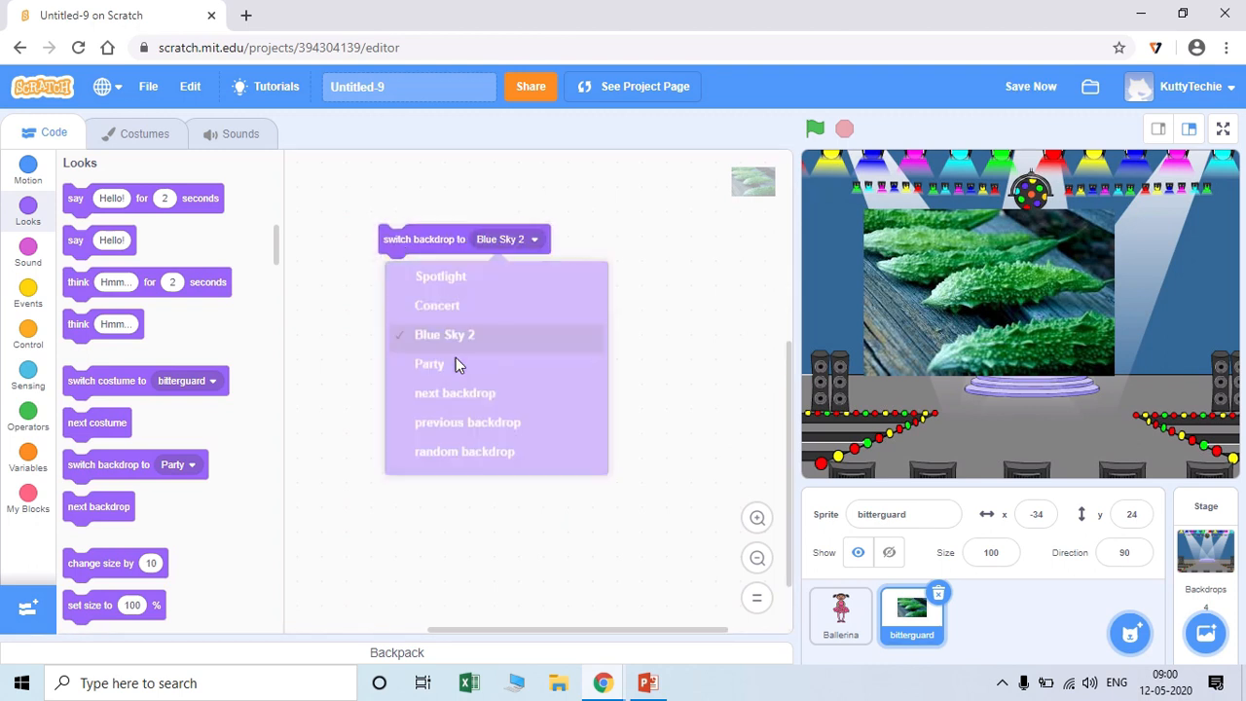
left_click(29, 297)
left_click_drag(92, 213, 419, 217)
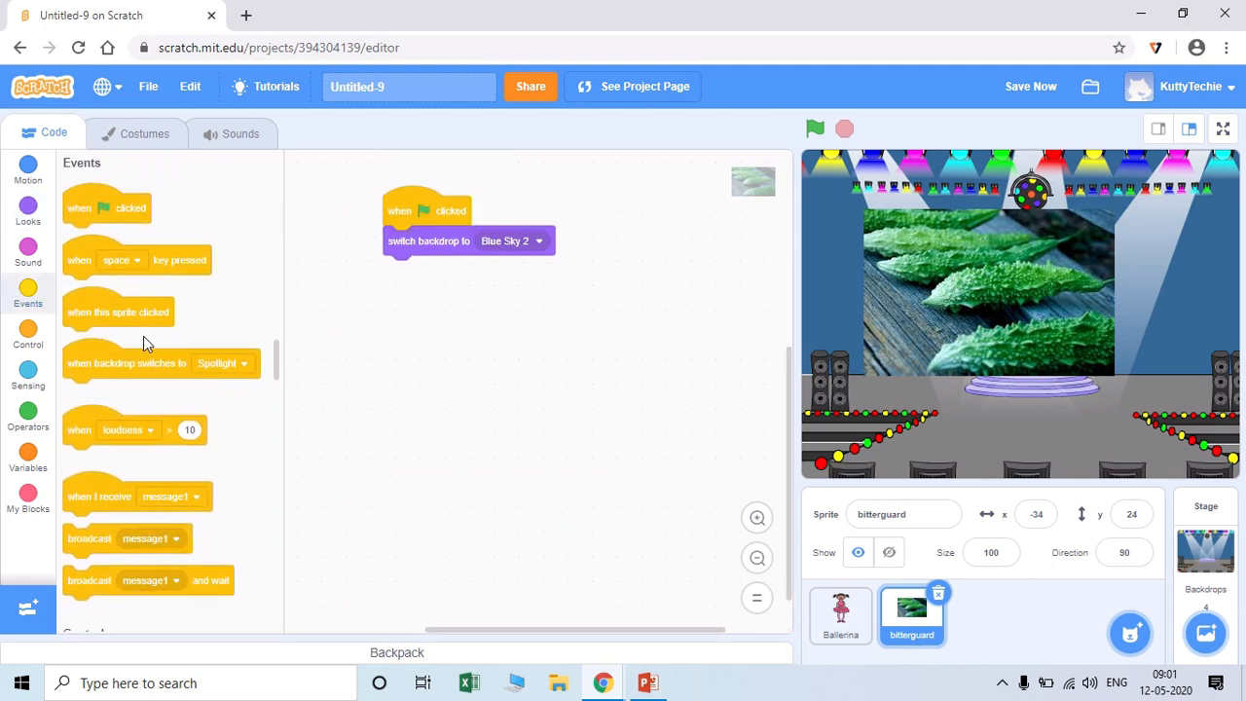
Attach a wait block below the backdrop switch in the bitterguard script, and set it to 13.5 seconds.
left_click(31, 336)
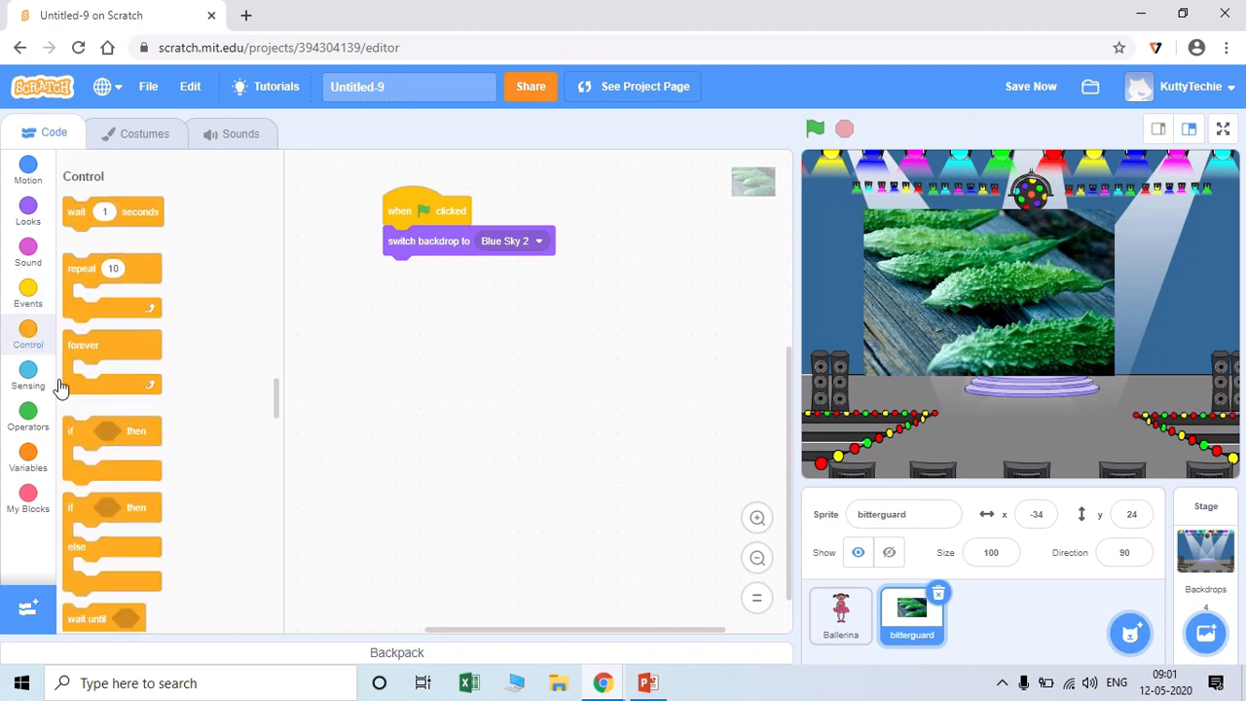
left_click_drag(76, 199, 429, 275)
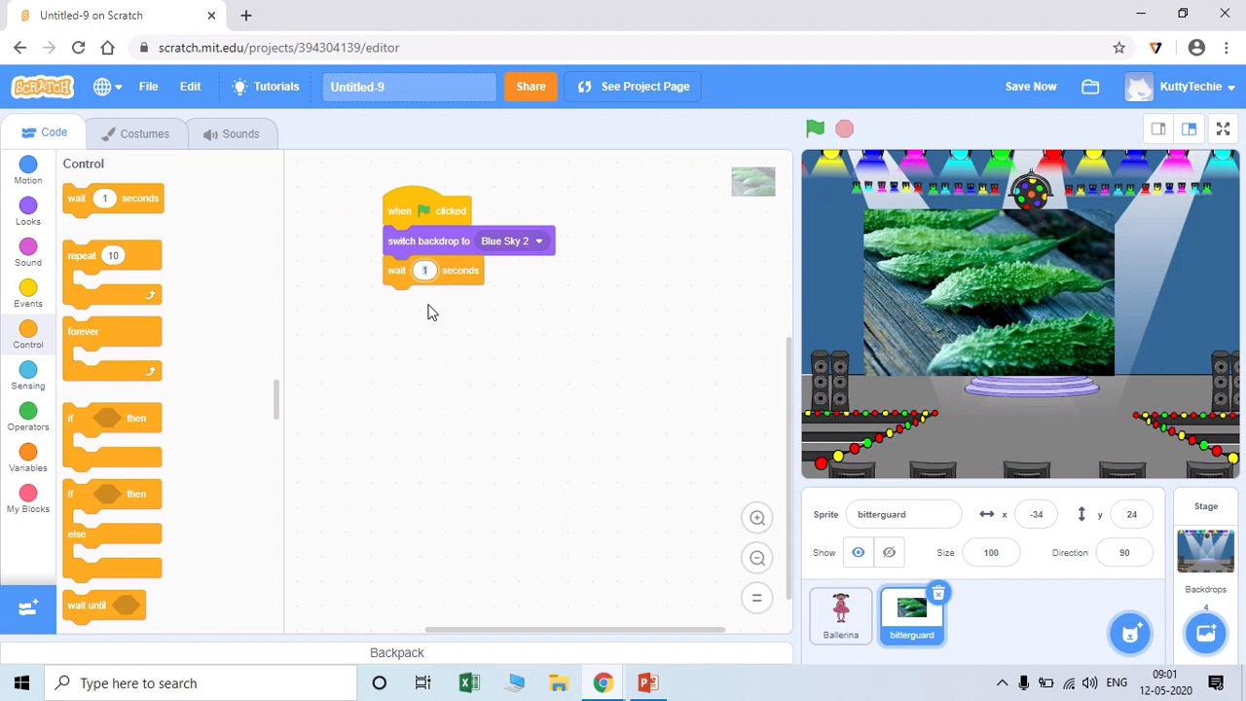
type("3.5")
left_click(431, 311)
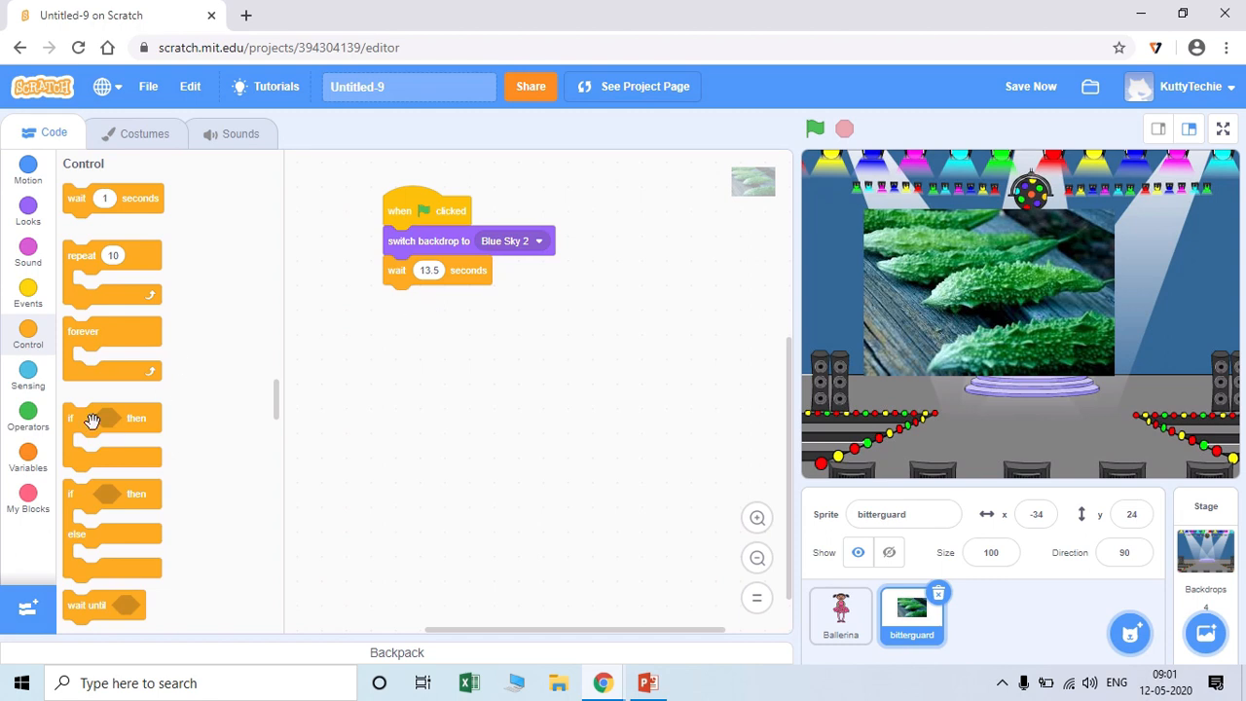
Add a show block after the wait and a hide block directly below the green-flag block in the bitterguard script.
left_click(29, 294)
left_click(33, 207)
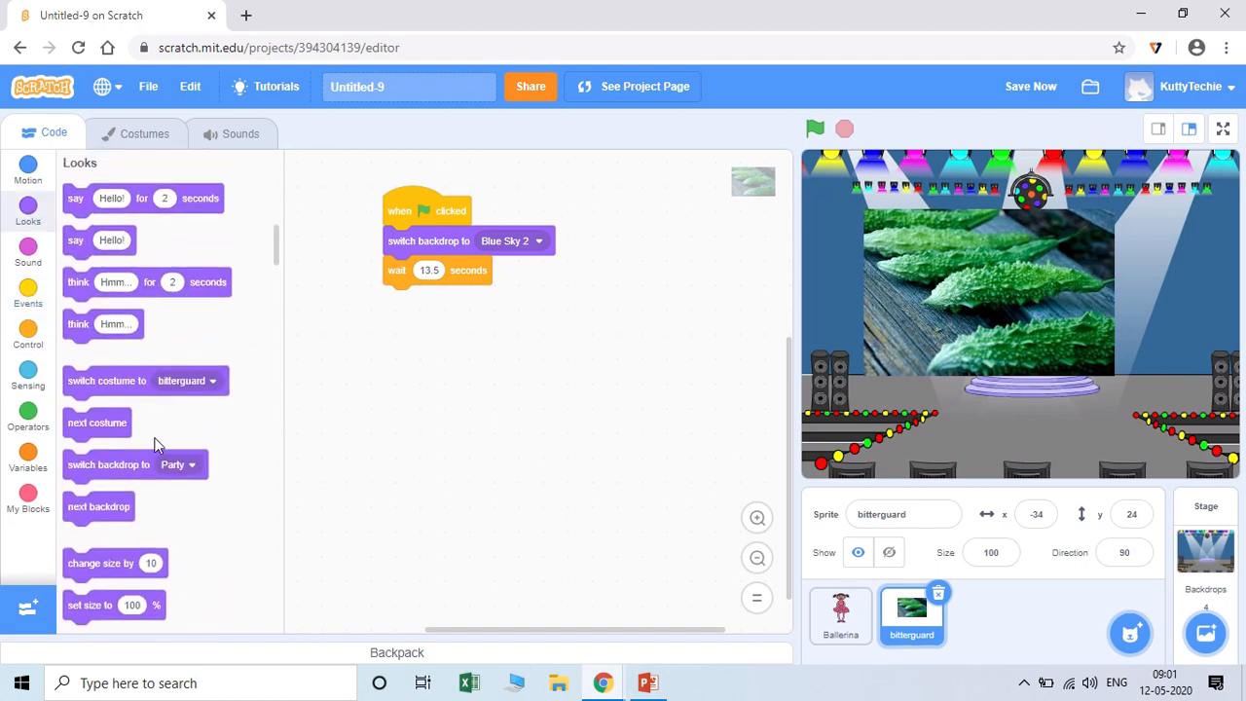
scroll(153, 444, "down", 5)
left_click_drag(113, 446, 409, 304)
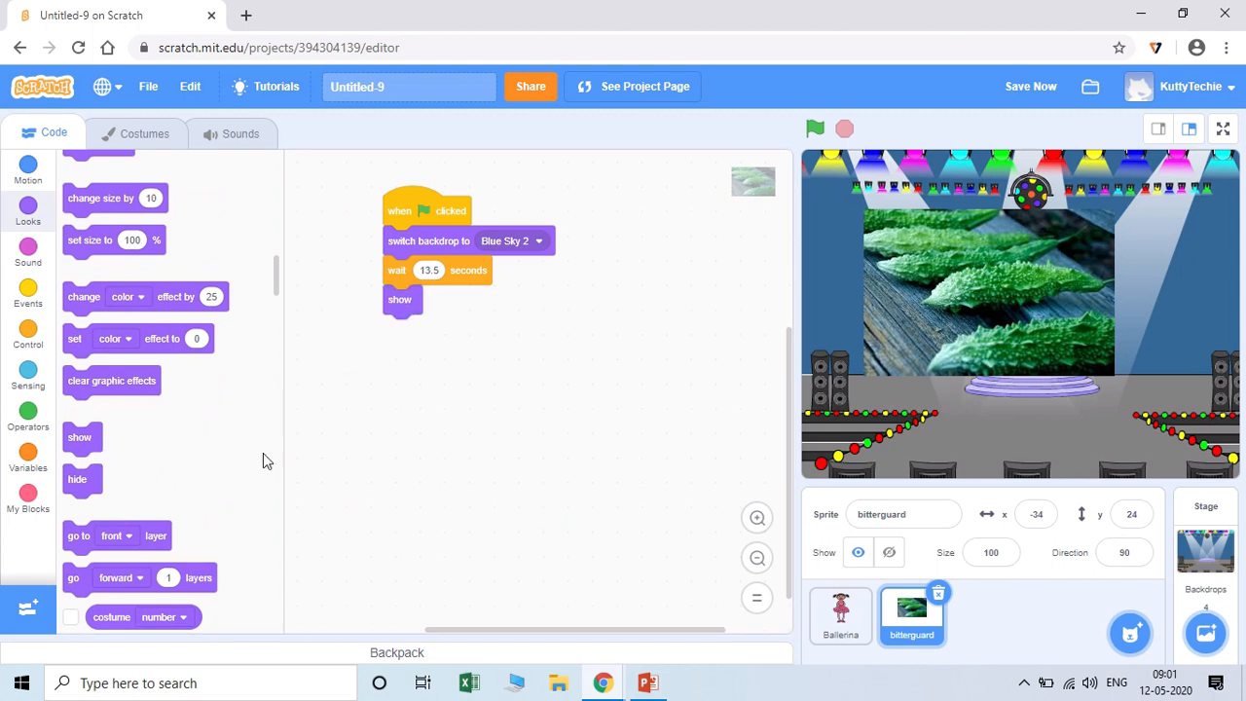
scroll(195, 477, "down", 1)
left_click_drag(98, 460, 390, 243)
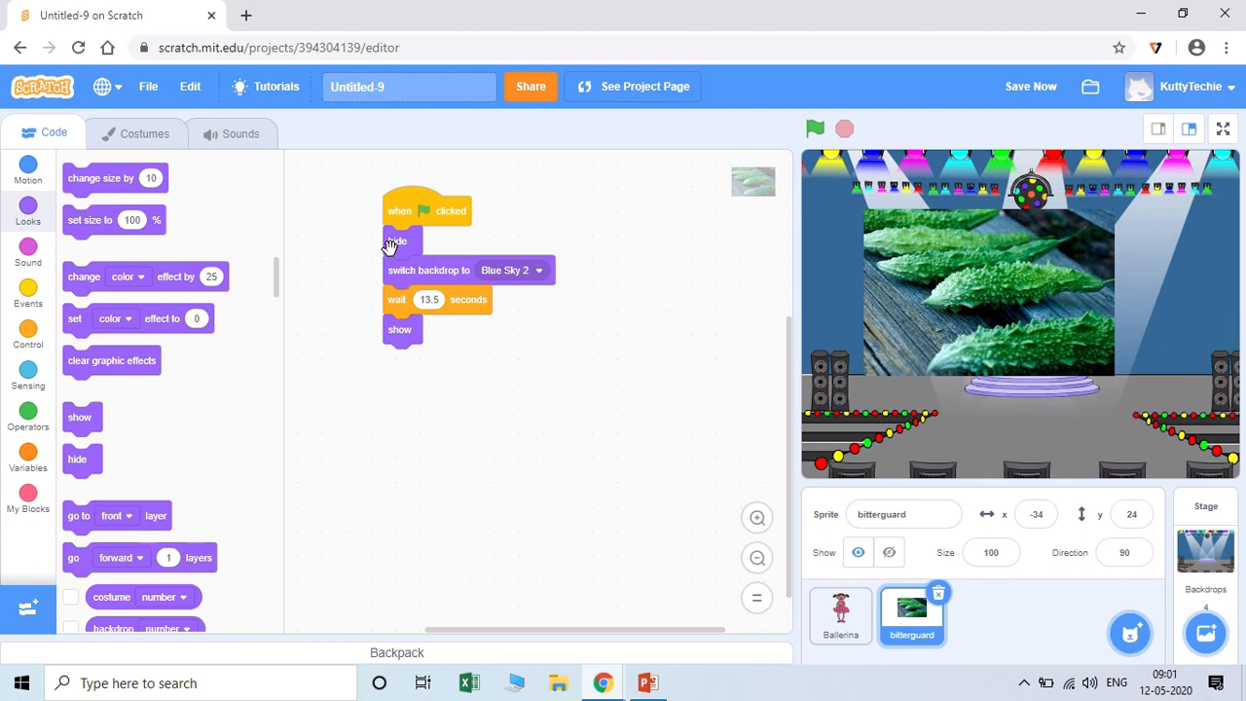
Run the project to check when the Ballerina disappears and the bitterguard picture appears.
left_click(440, 216)
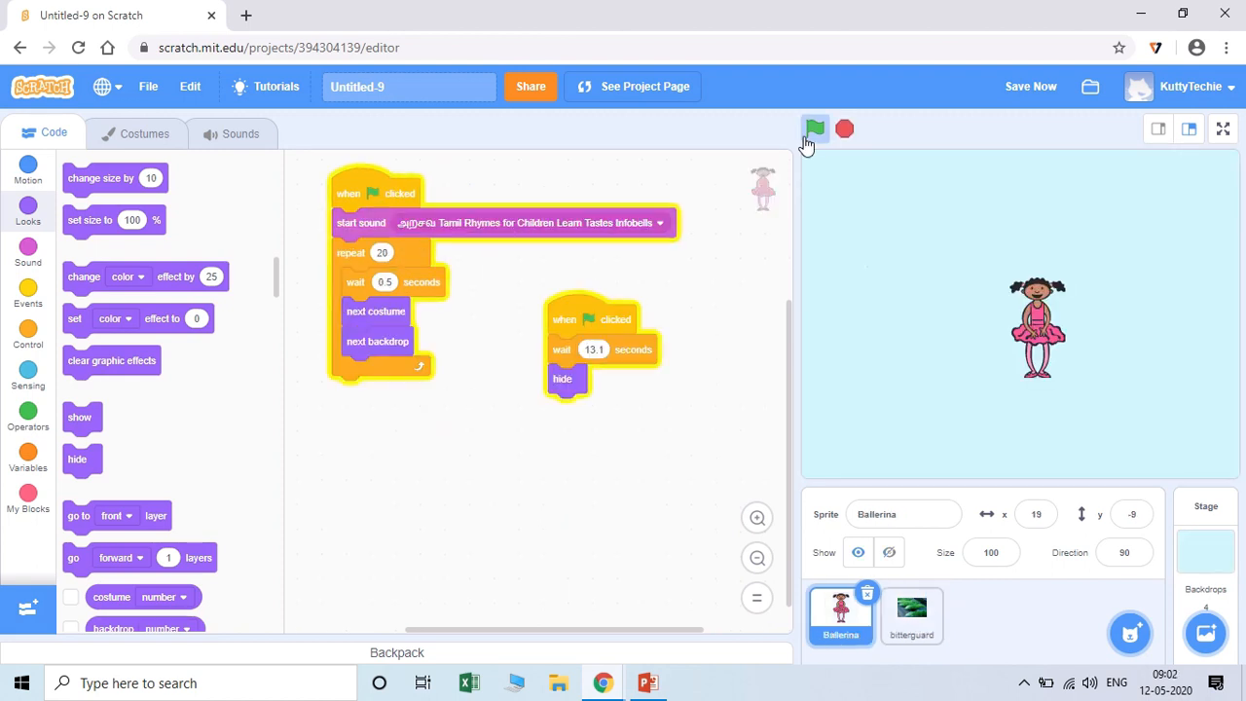
left_click(810, 130)
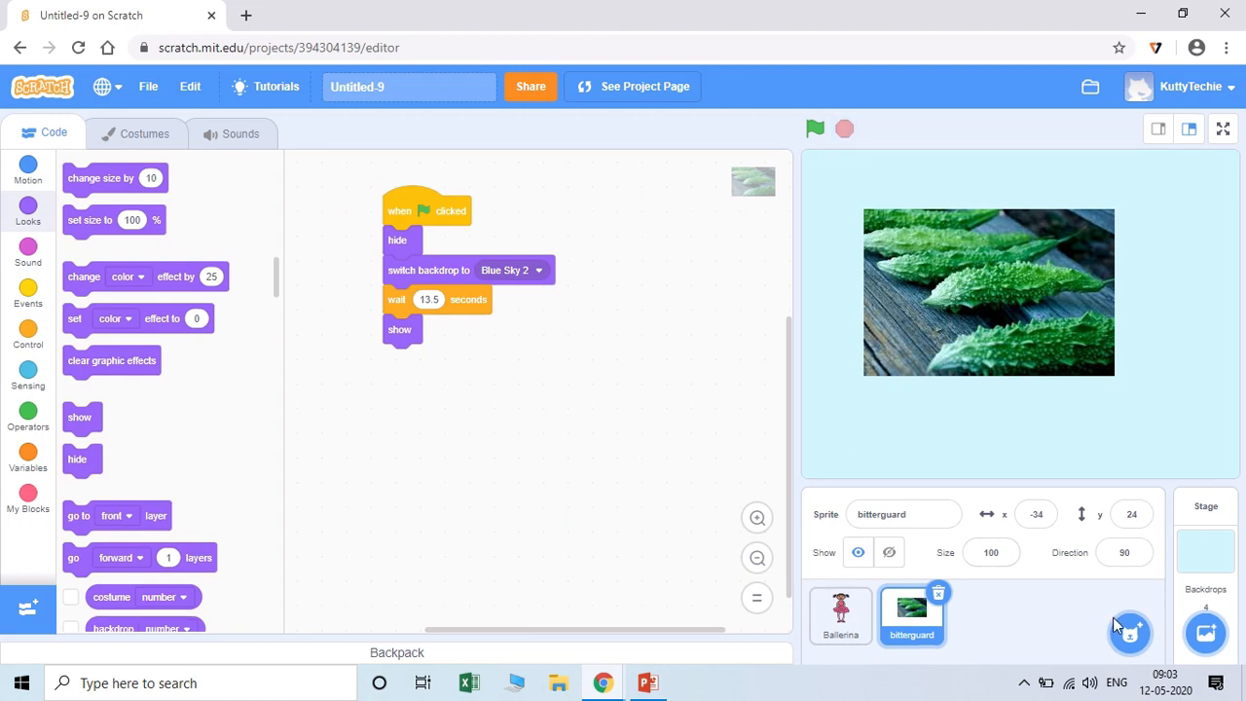
Upload the picture bitter taste.jpg from the Kids song folder as a new sprite.
mouse_move(1120, 623)
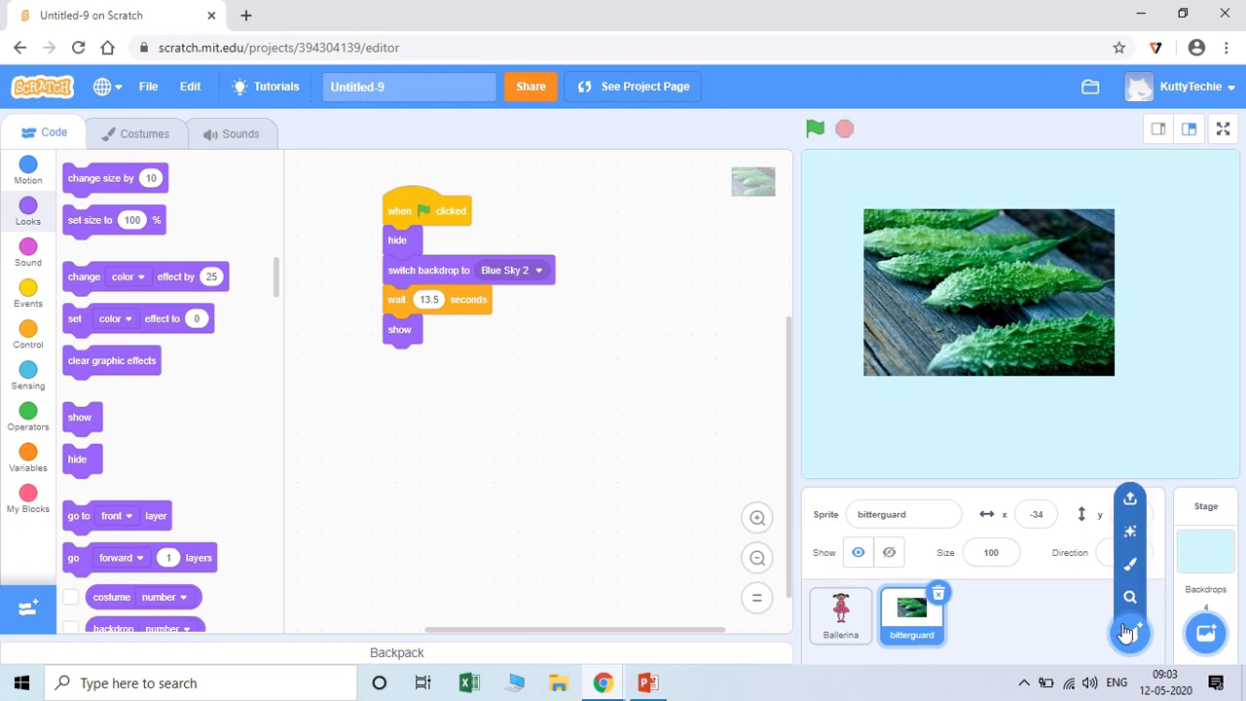
left_click(1130, 502)
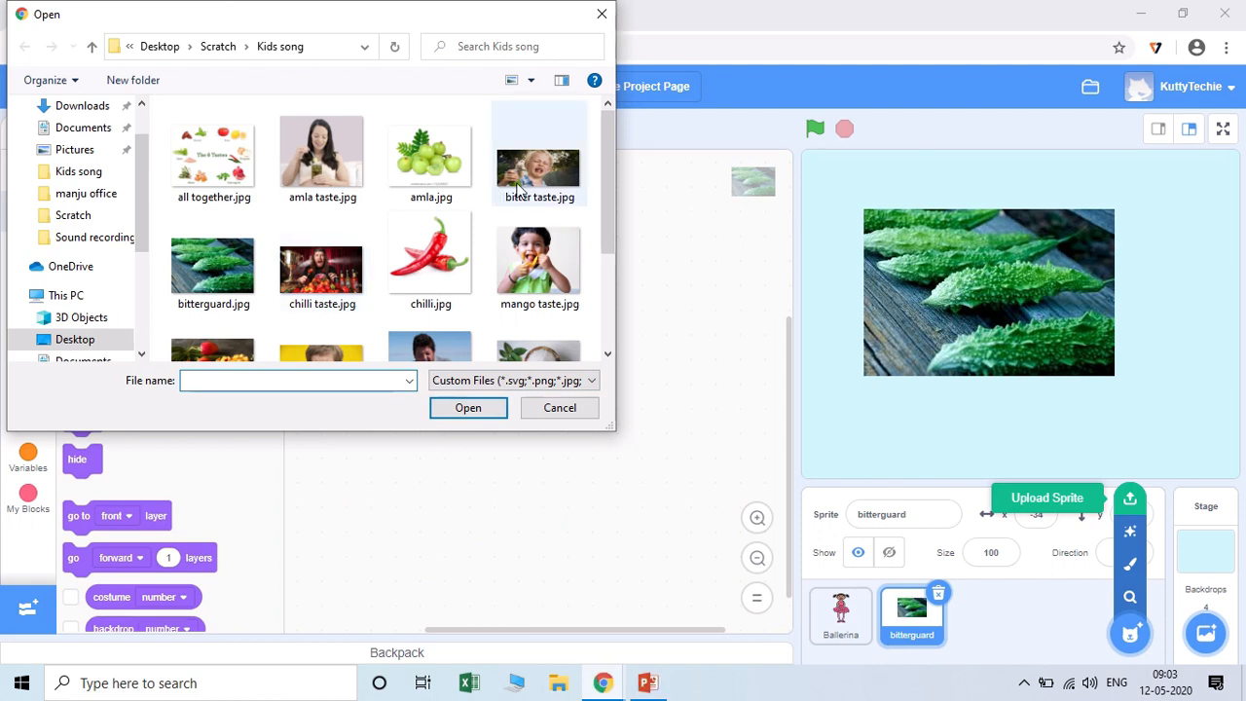
left_click(531, 180)
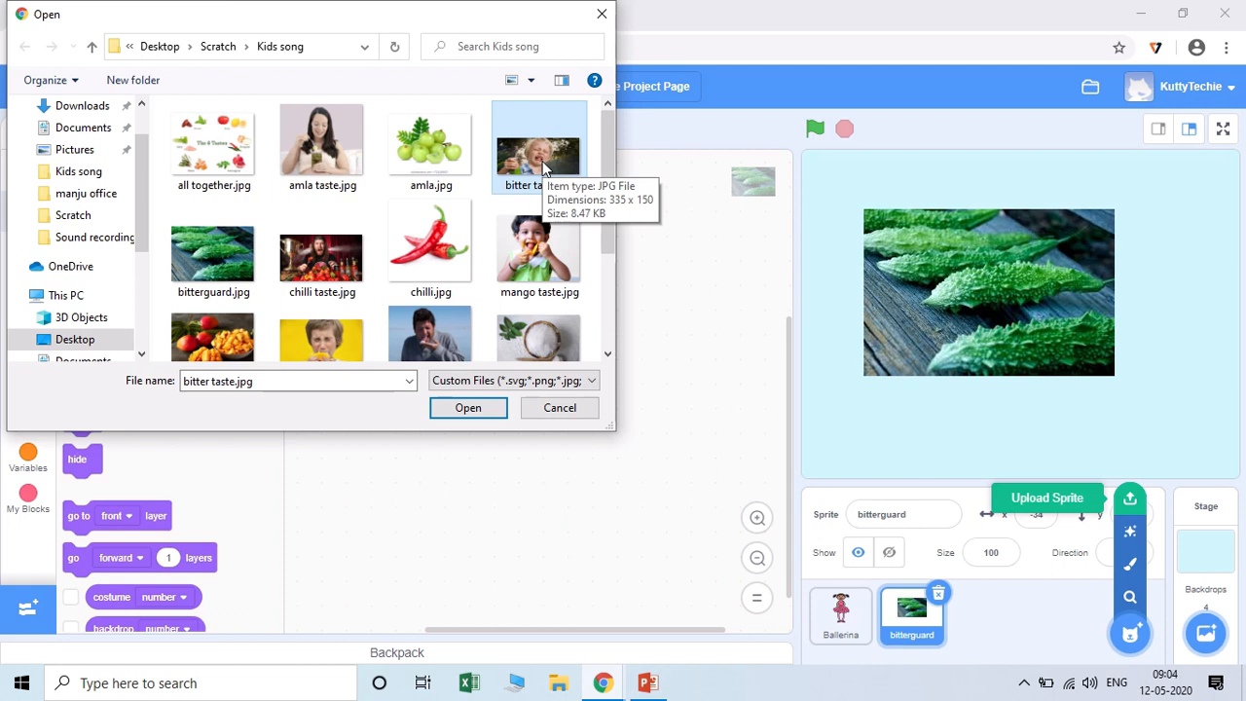
double_click(543, 164)
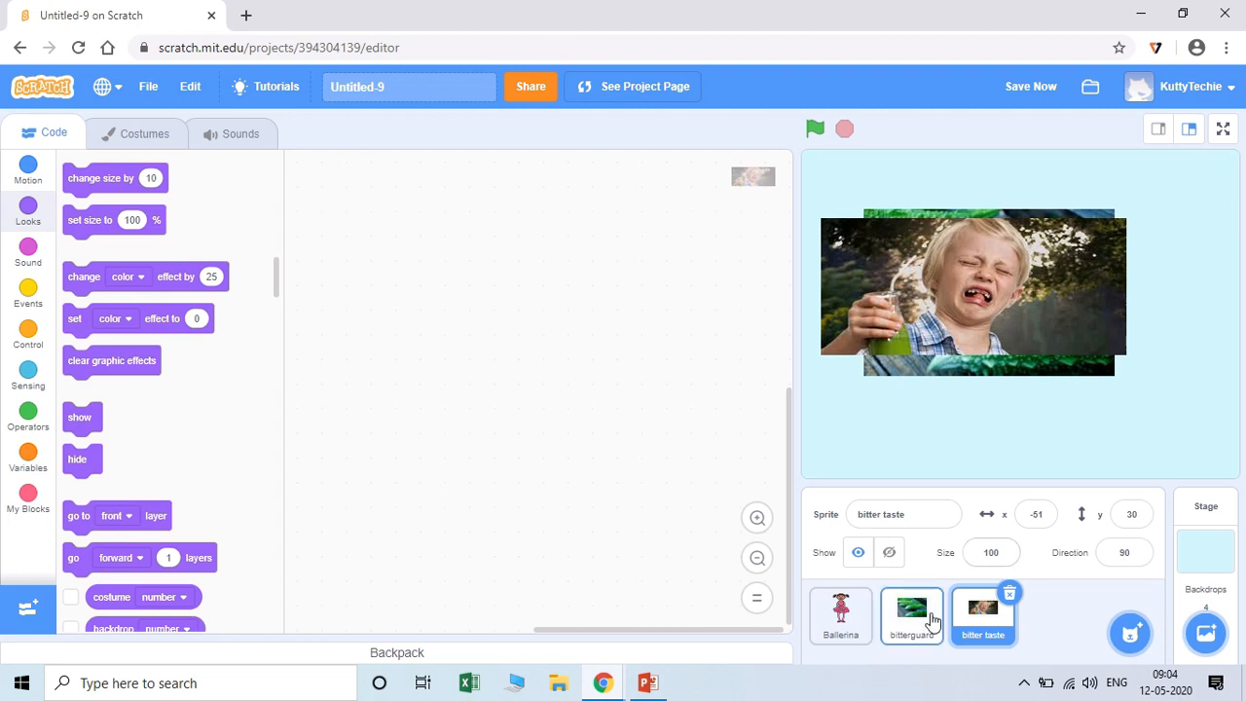
Extend the bitterguard sprite's script after the show block with a 1-second wait and a hide block.
left_click(900, 621)
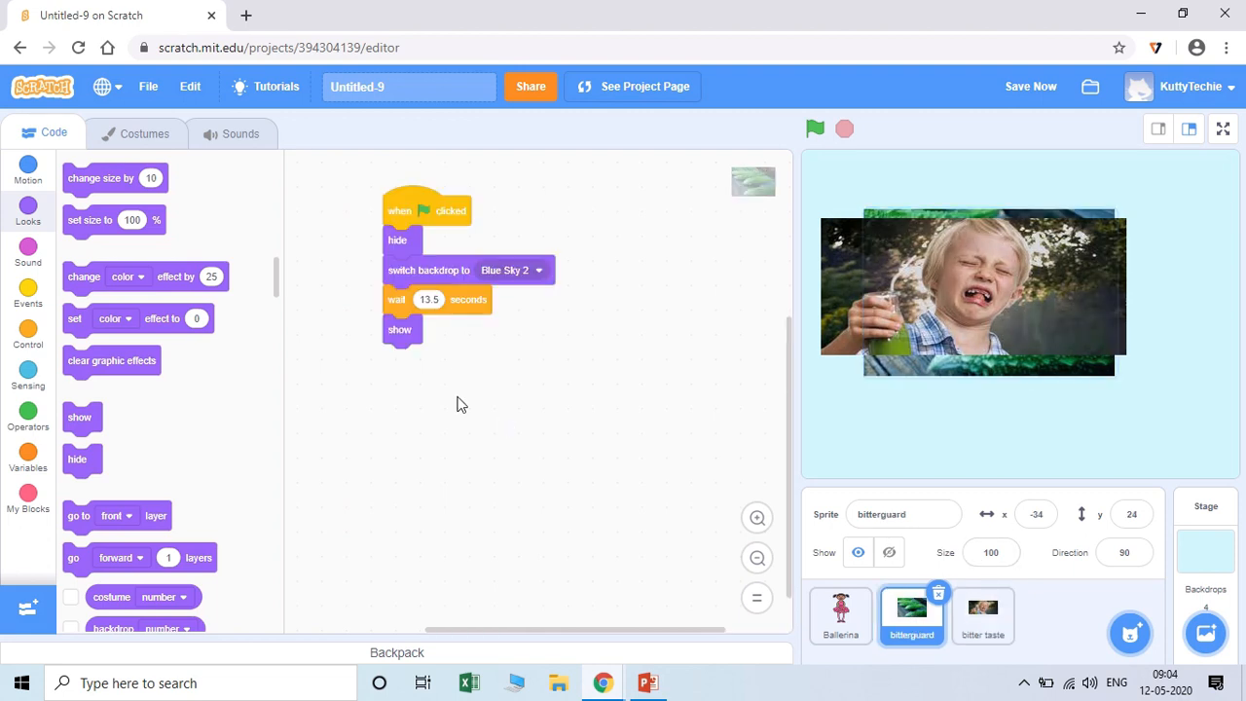
left_click(29, 296)
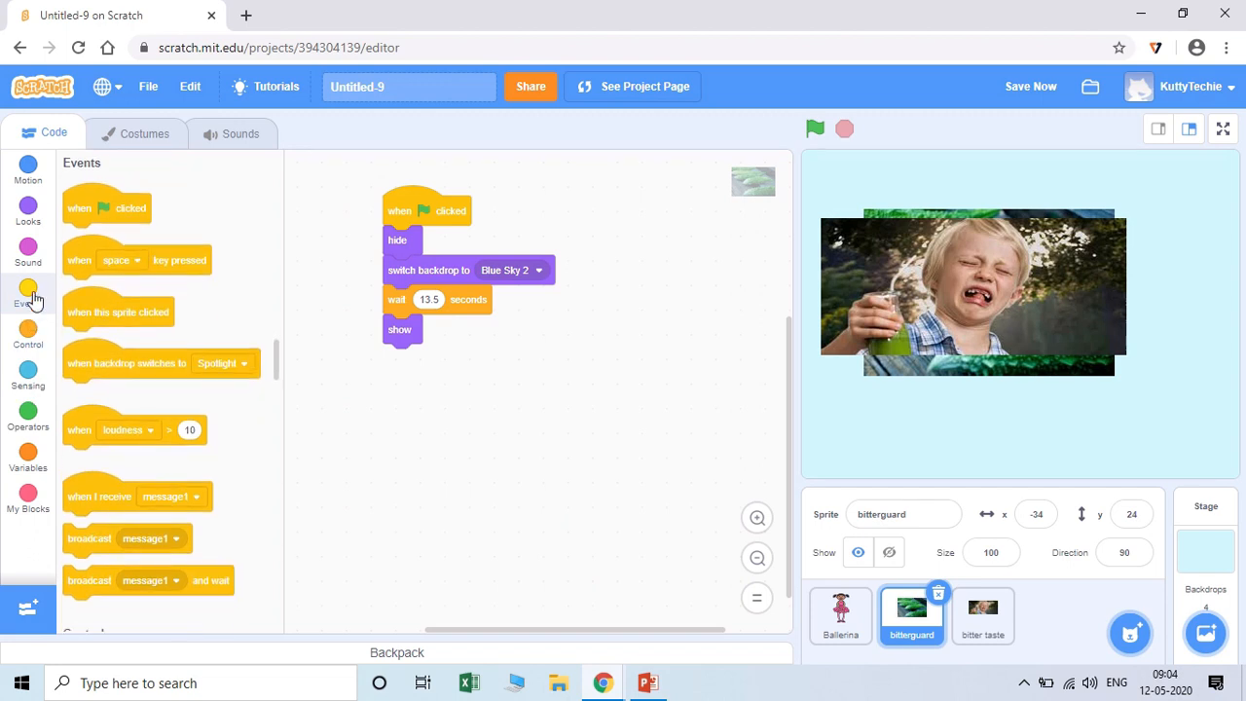
left_click(28, 331)
left_click_drag(79, 202, 412, 364)
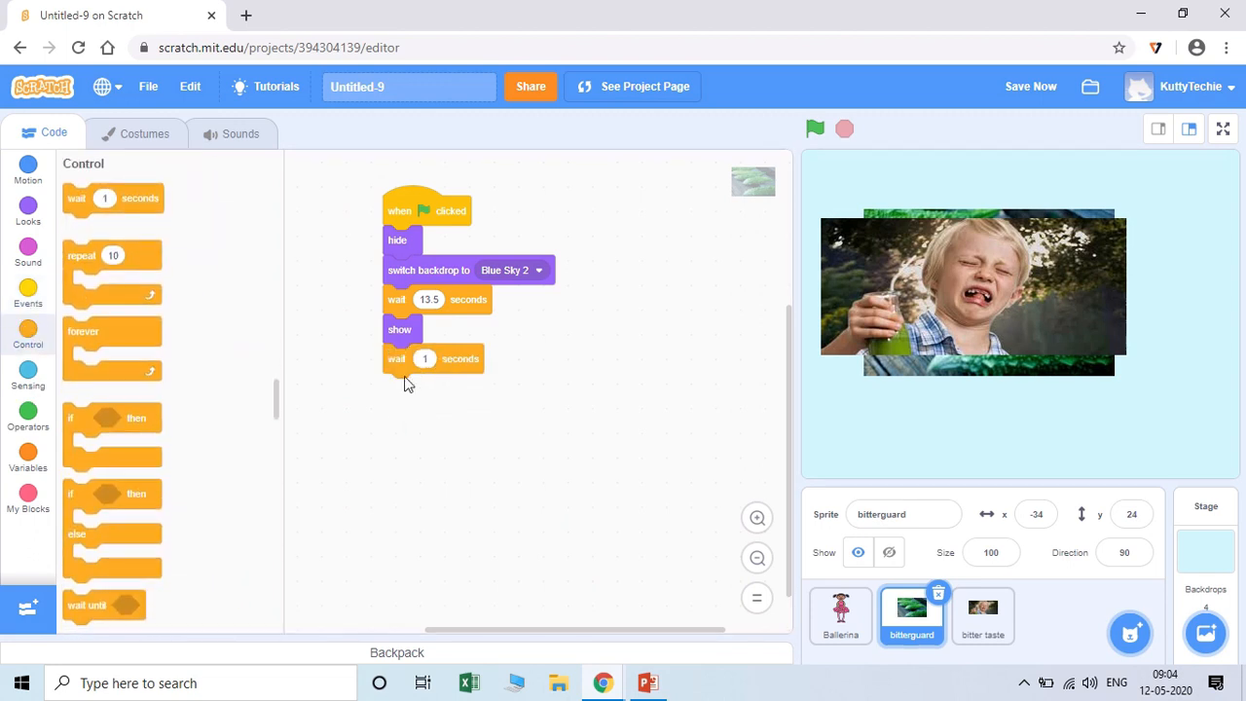
left_click(28, 216)
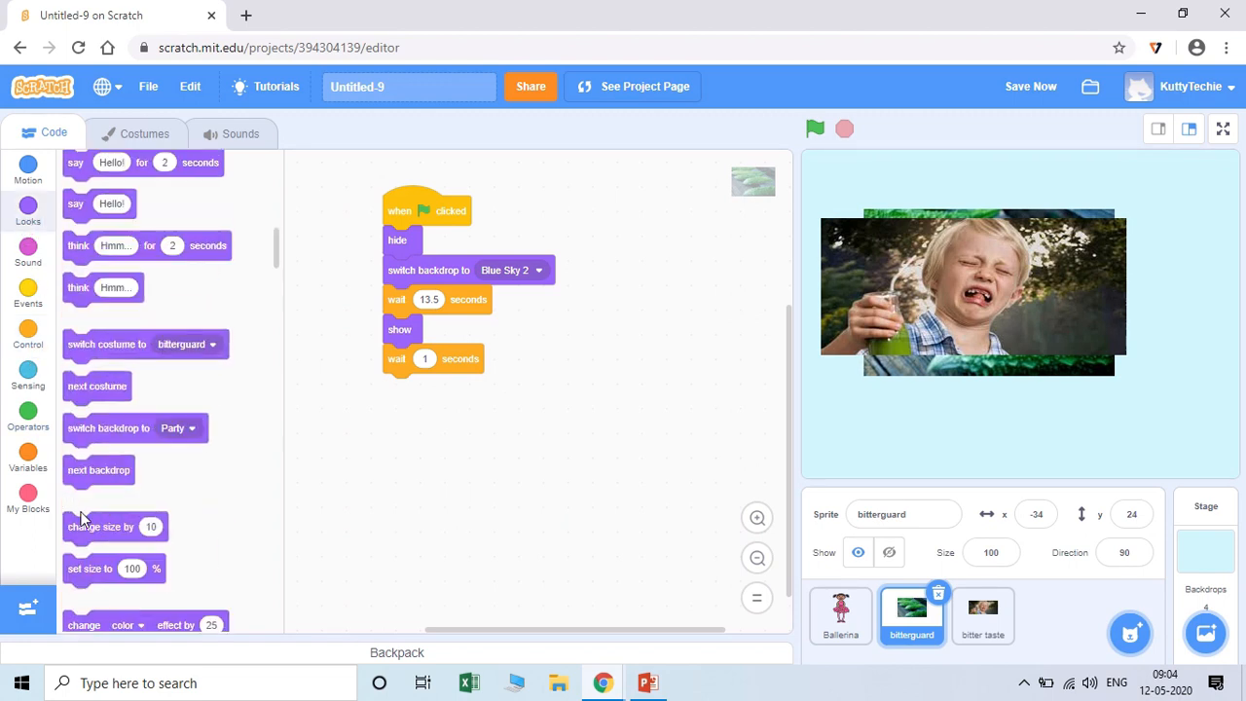
scroll(84, 506, "down", 5)
left_click_drag(80, 578, 402, 391)
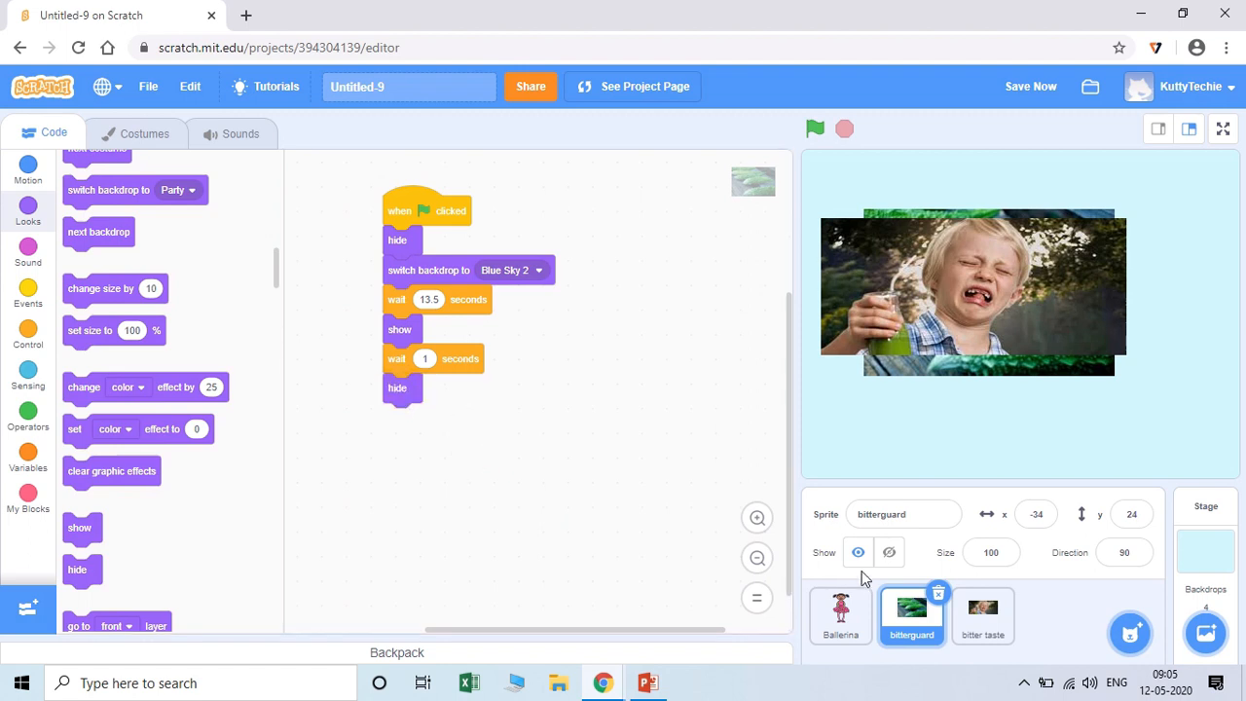
Set the bitter taste sprite's size to 125 and move it near the stage centre, at about x 3, y 5.
left_click(990, 624)
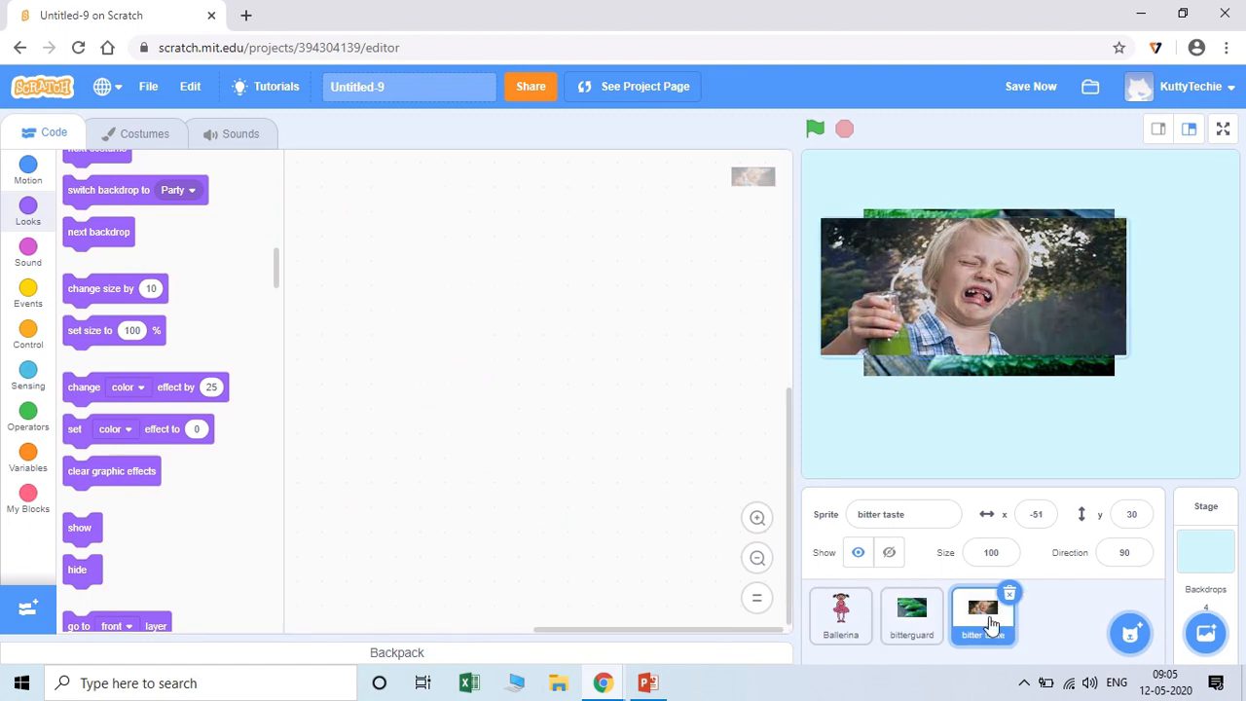
left_click(899, 633)
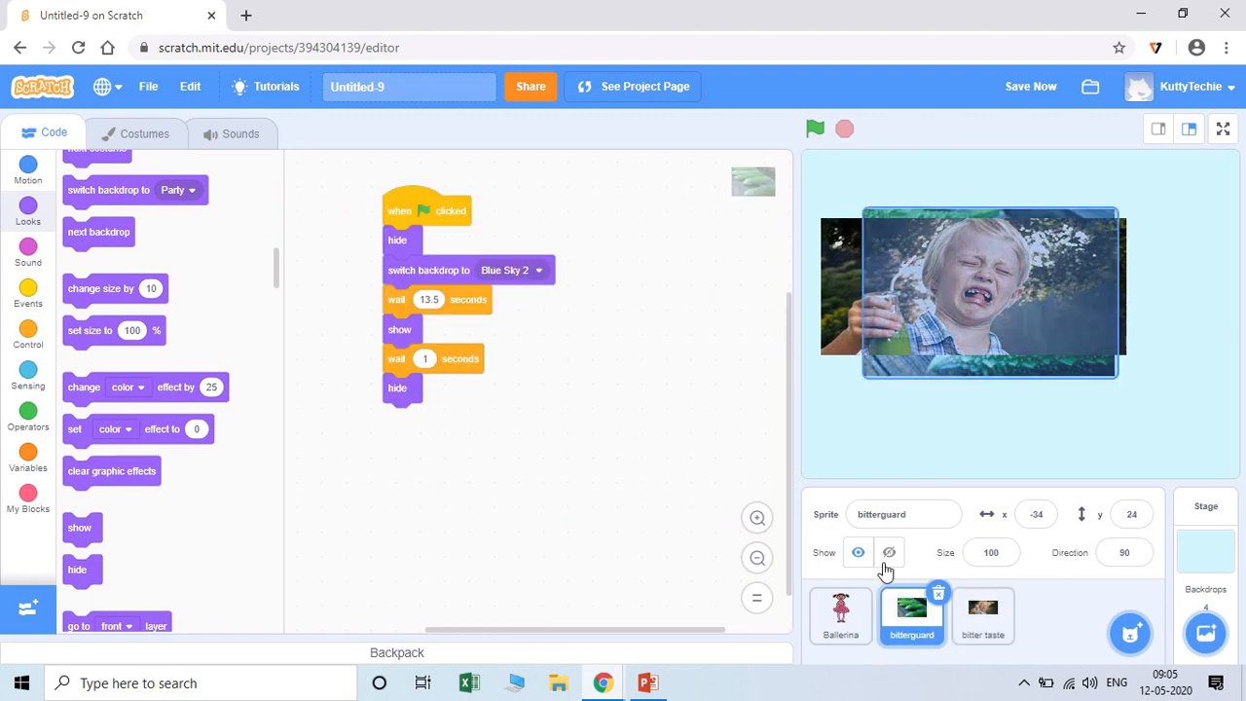
left_click(980, 620)
left_click_drag(992, 269, 1023, 277)
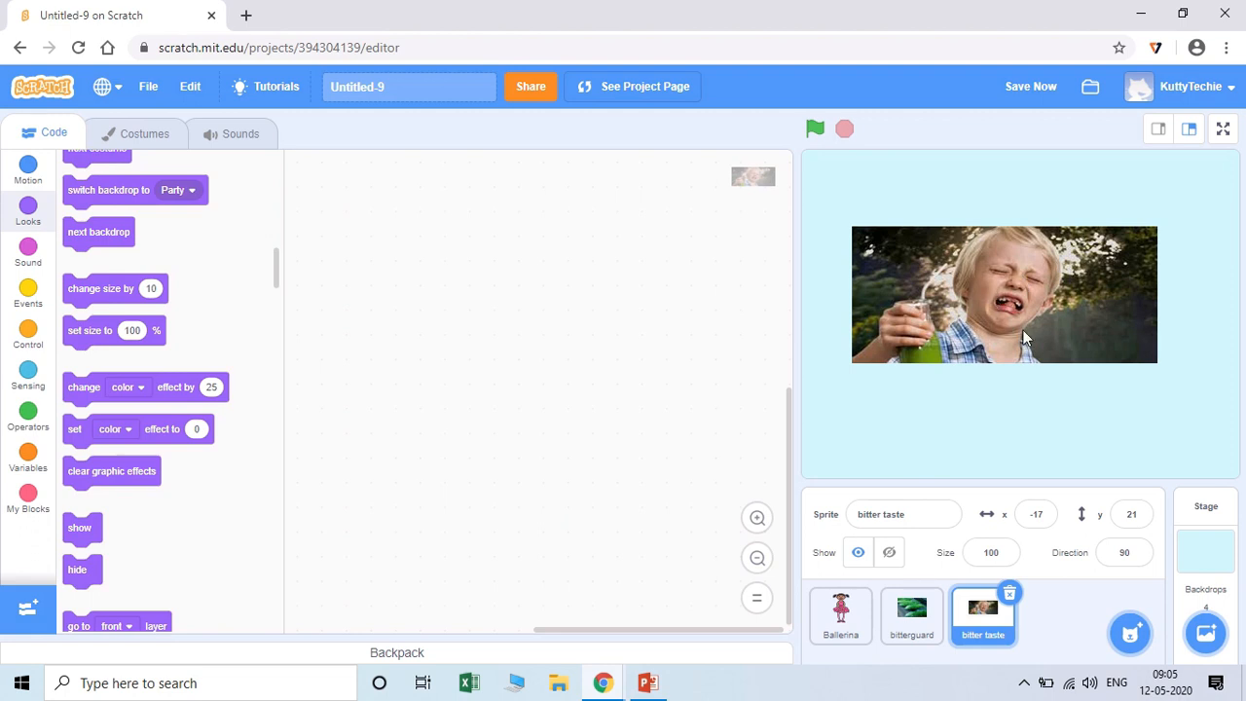
left_click(1007, 557)
left_click_drag(1007, 557, 928, 557)
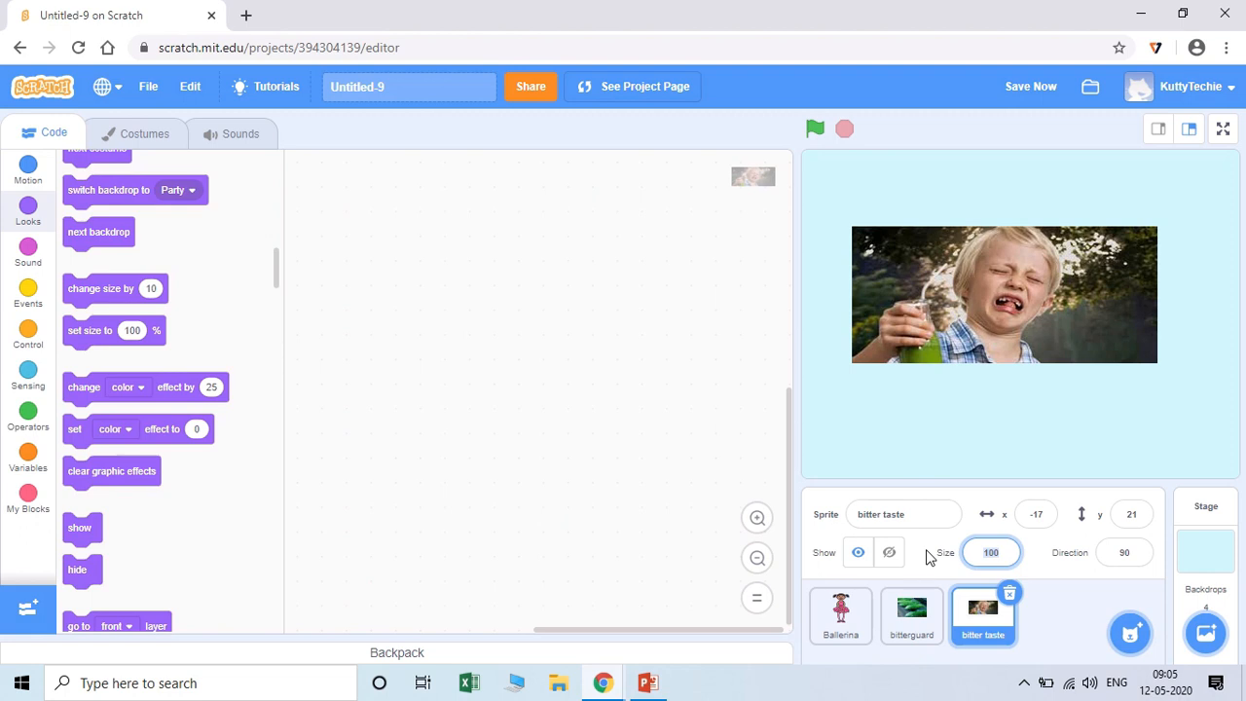
type("125")
key("Return")
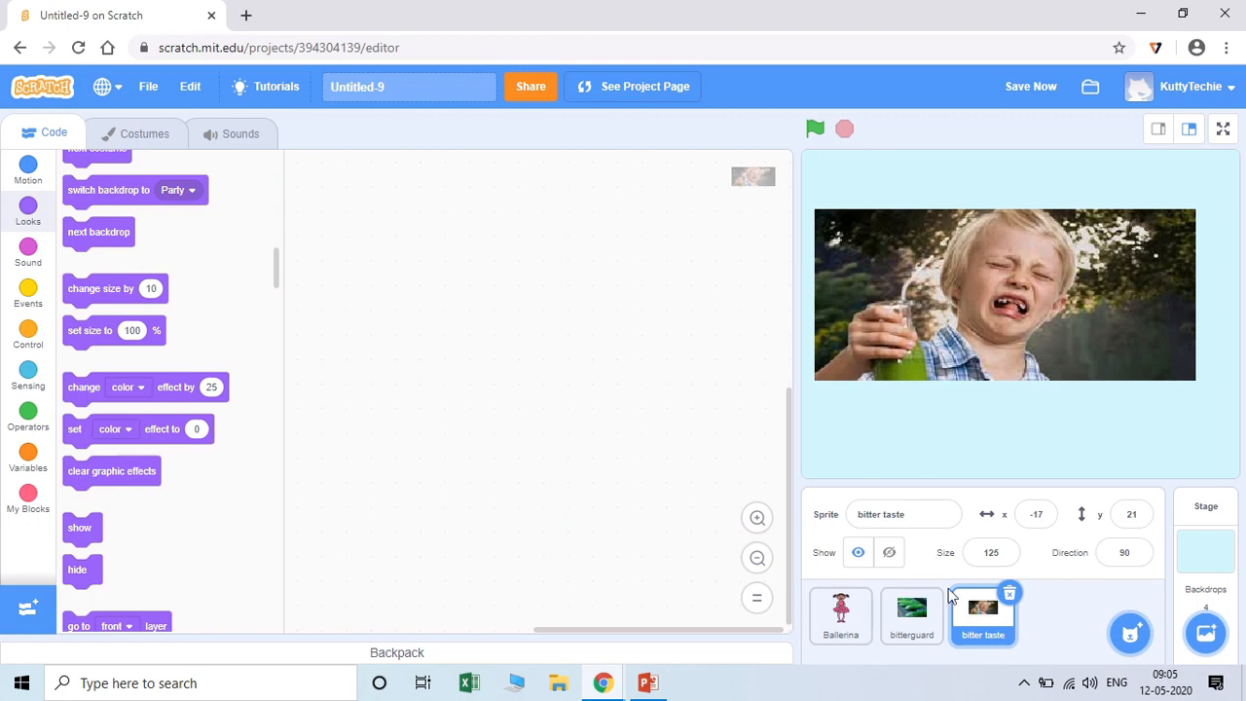
left_click_drag(1006, 308, 1033, 319)
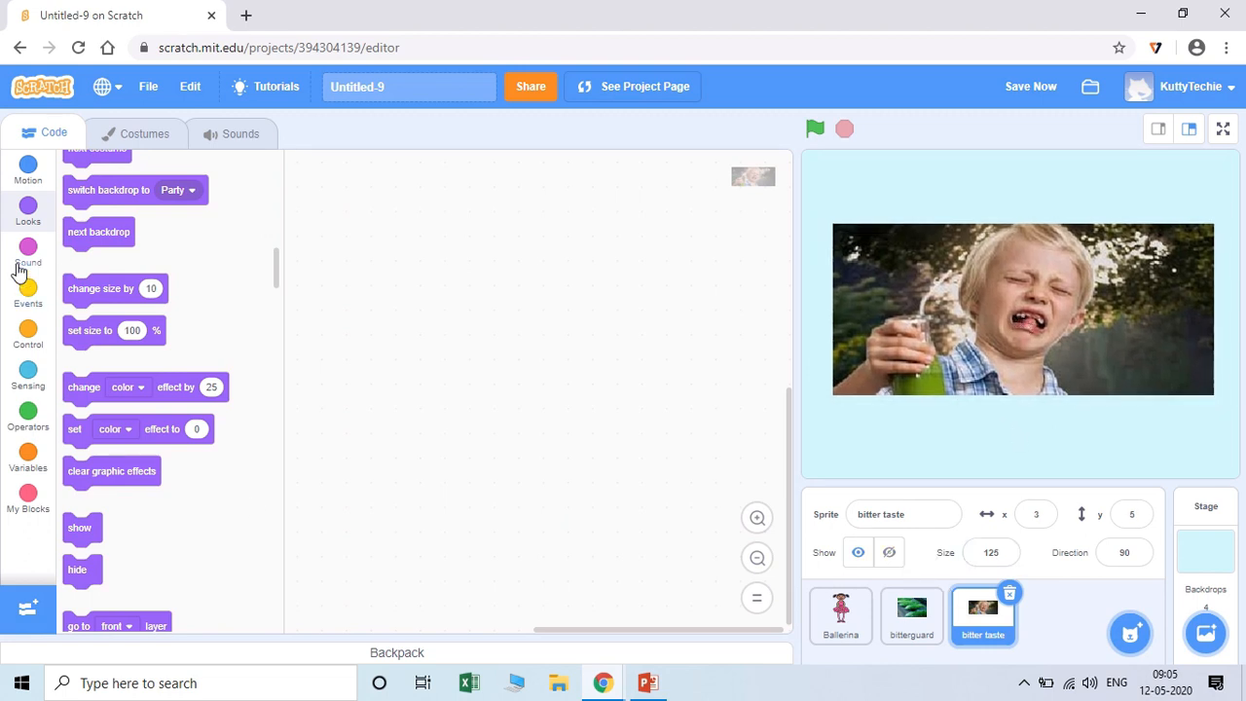
Give the bitter taste sprite a green-flag script that starts with a 14.5-second wait.
left_click(28, 292)
left_click_drag(97, 208, 435, 236)
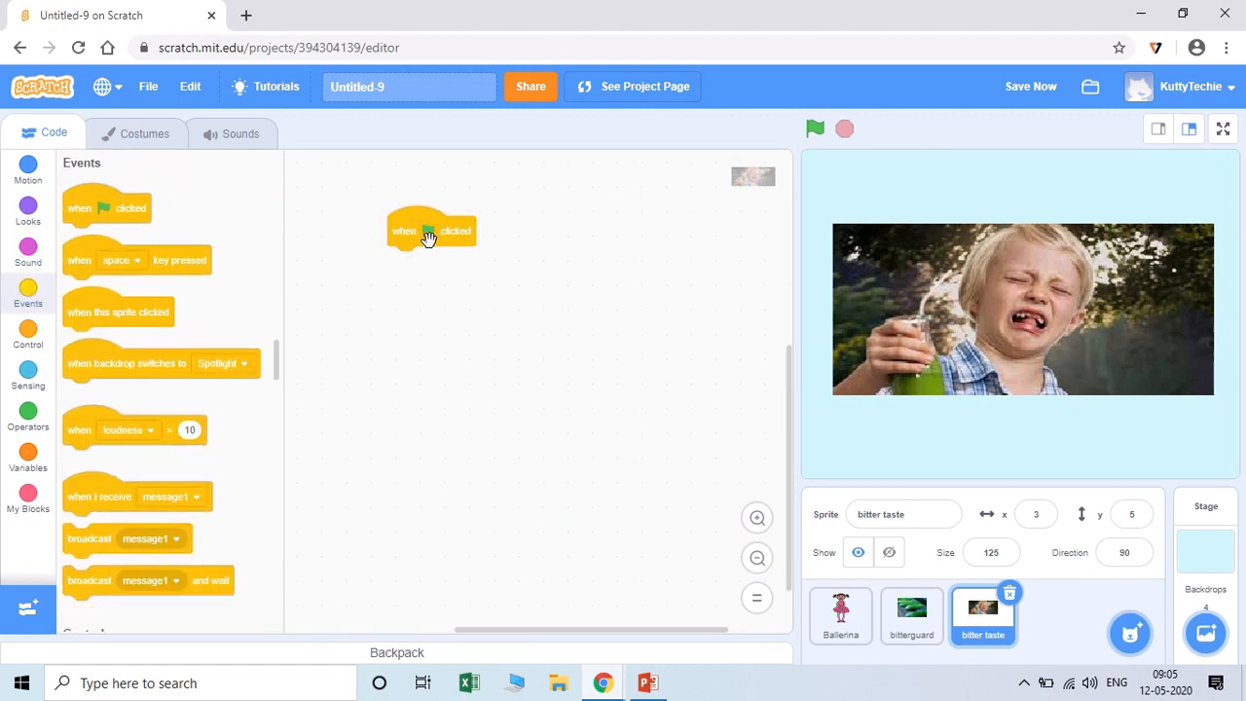
left_click(32, 337)
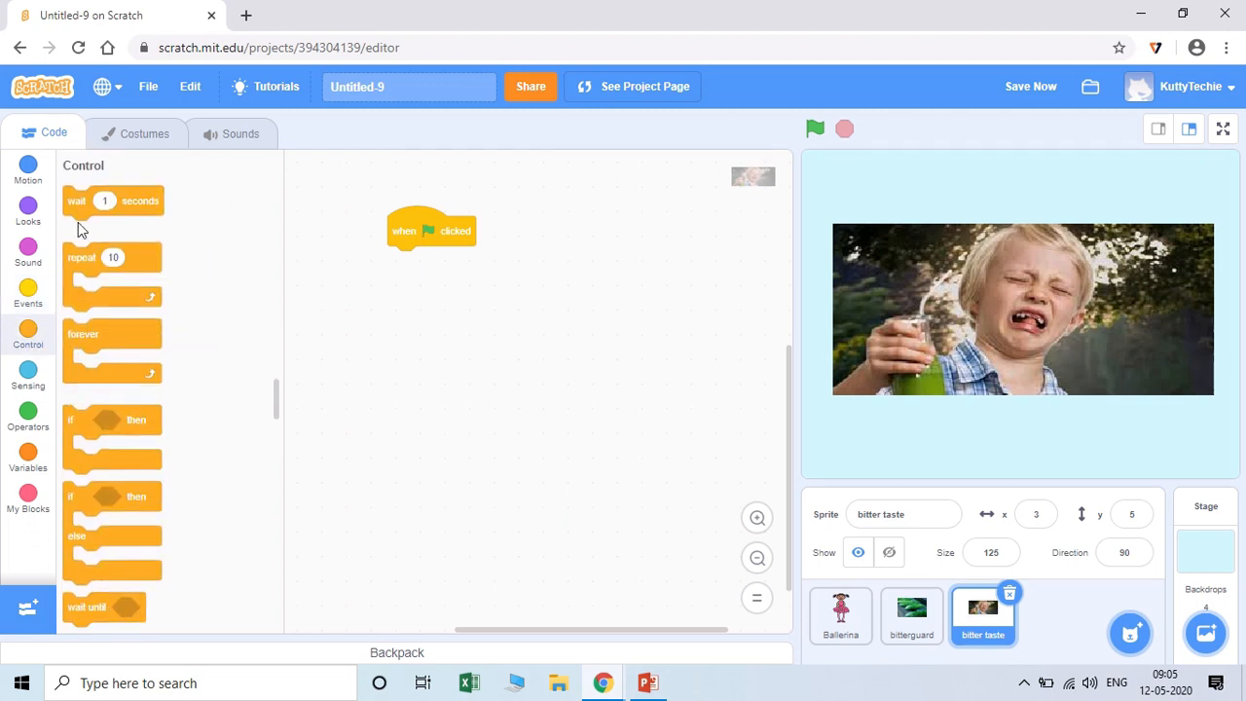
left_click_drag(78, 200, 423, 259)
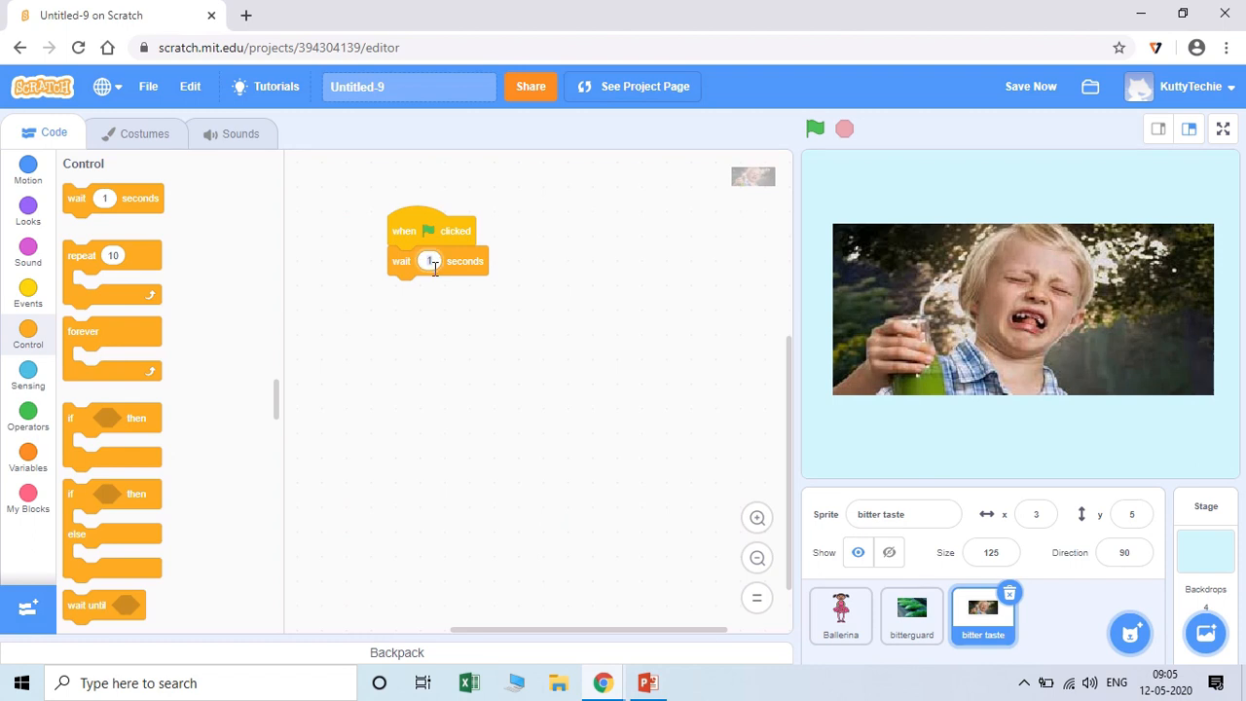
left_click(429, 261)
type("14.5")
left_click(450, 281)
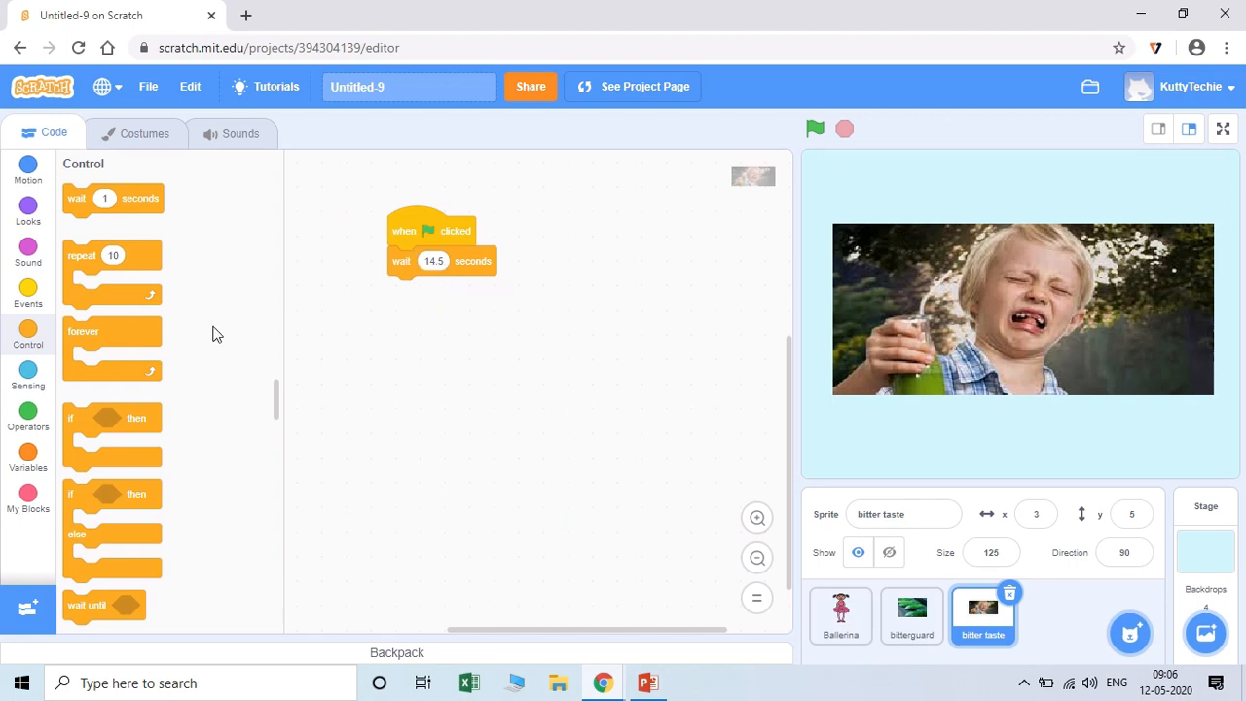
Complete the bitter taste script with a hide block below the green flag, and show, wait 1.5 seconds and hide after the 14.5-second wait.
left_click(32, 380)
left_click(29, 304)
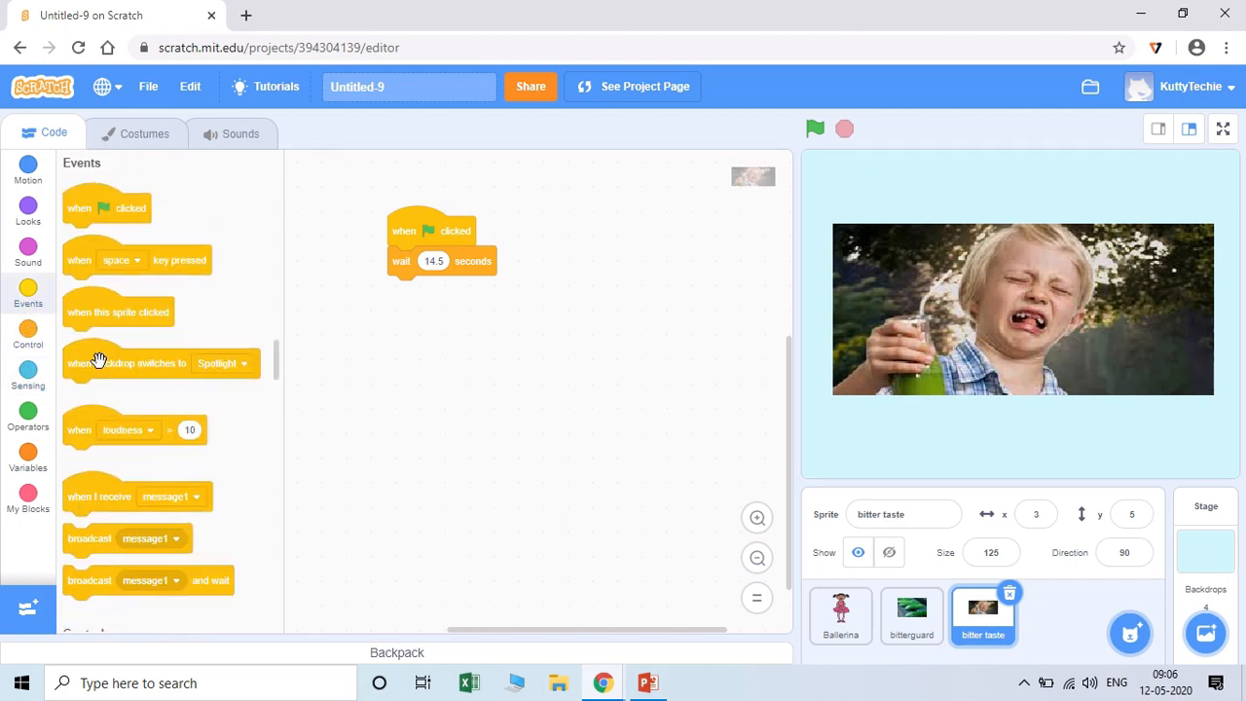
left_click(29, 212)
scroll(107, 477, "up", 1)
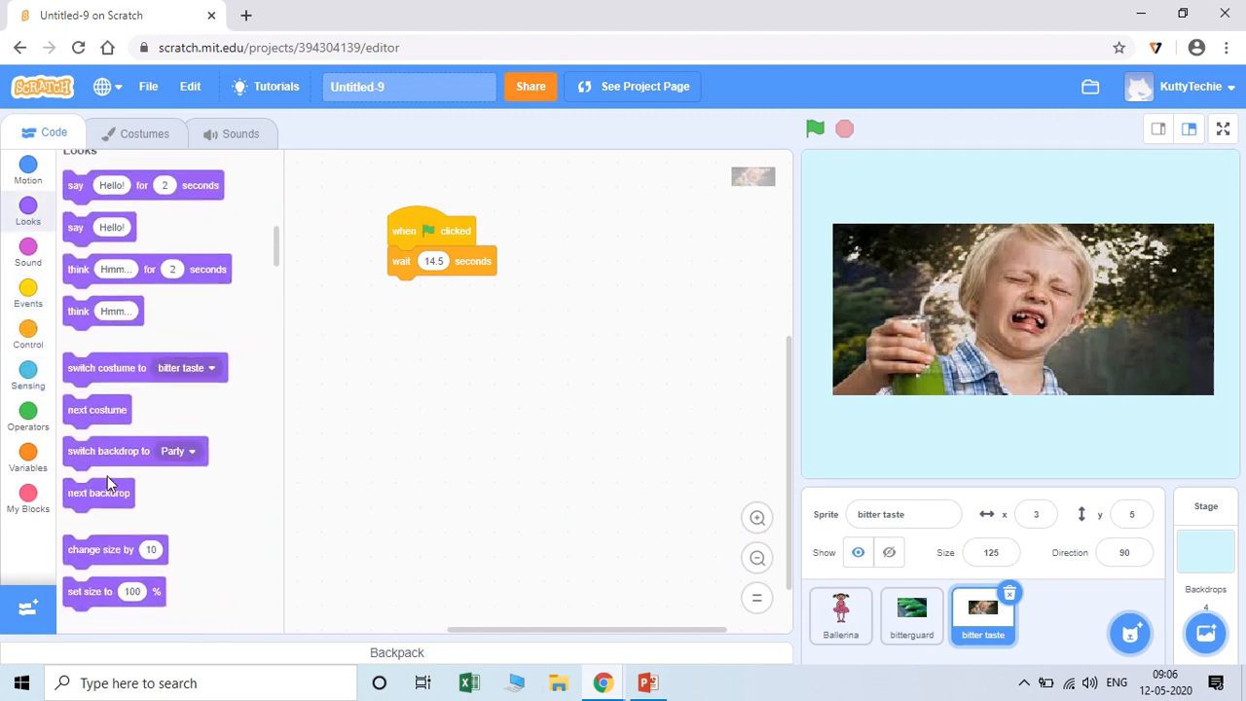
scroll(107, 482, "down", 3)
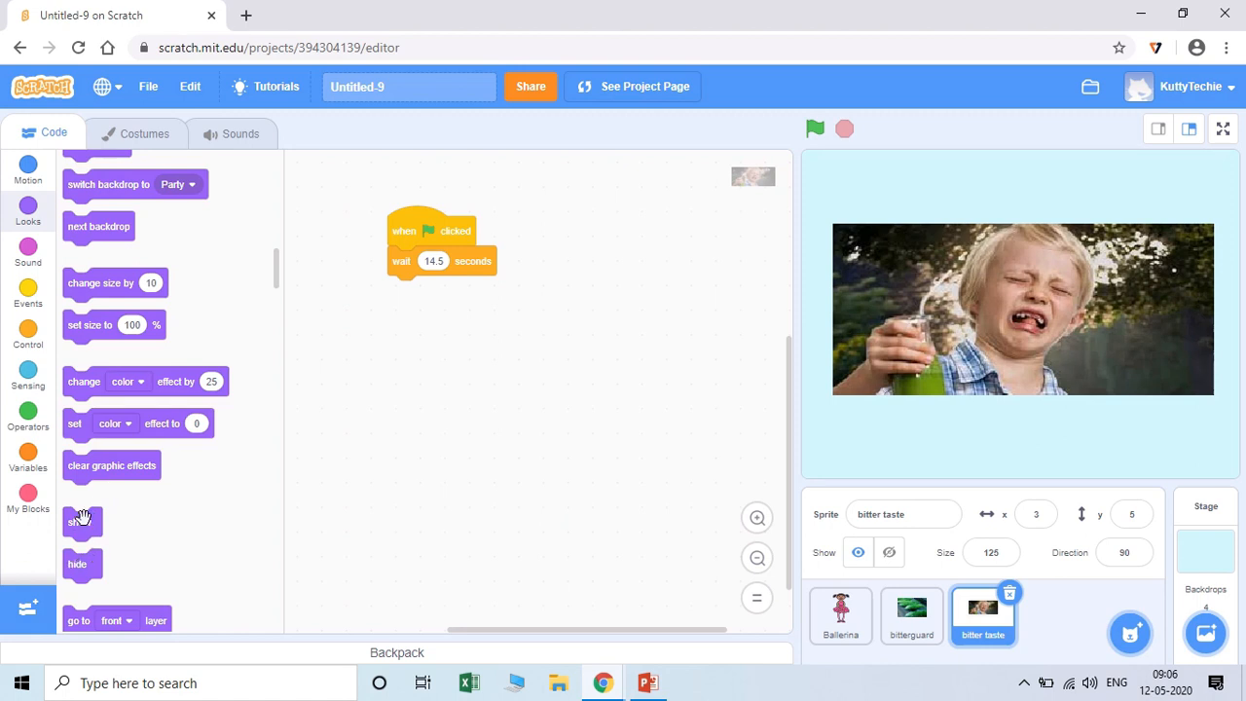
left_click_drag(77, 564, 419, 287)
left_click_drag(82, 566, 409, 256)
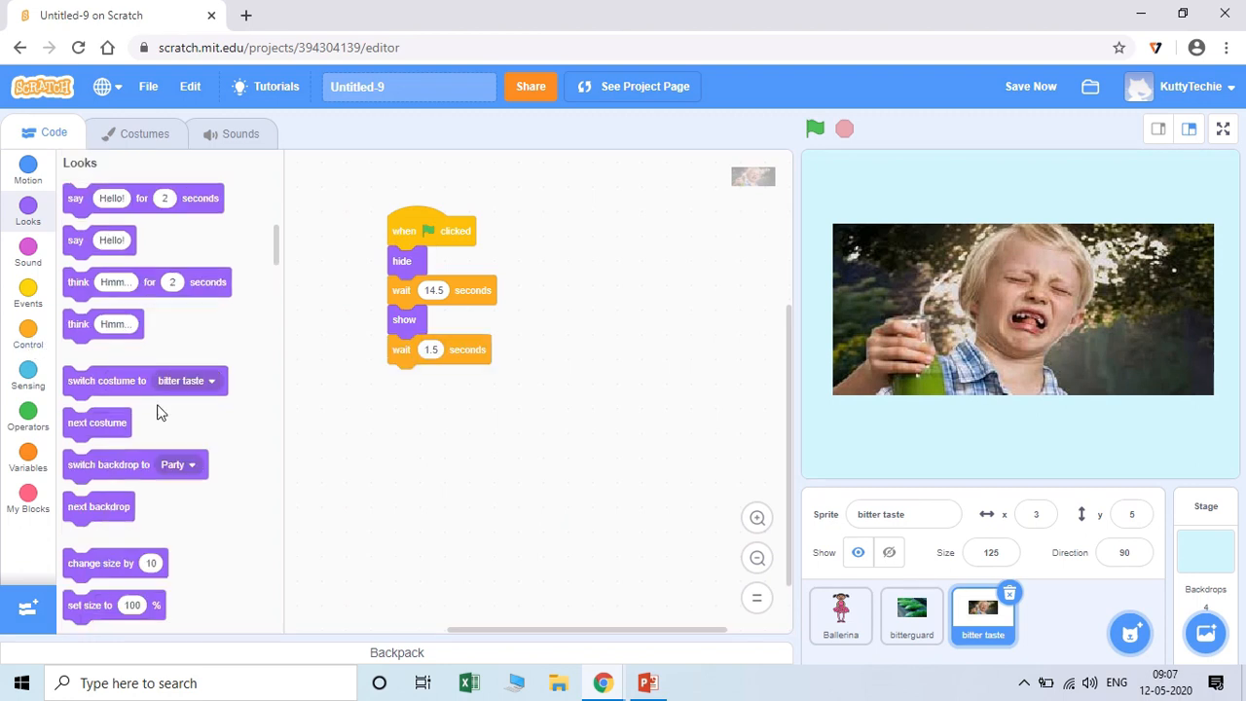
scroll(143, 429, "down", 5)
left_click_drag(82, 388, 425, 381)
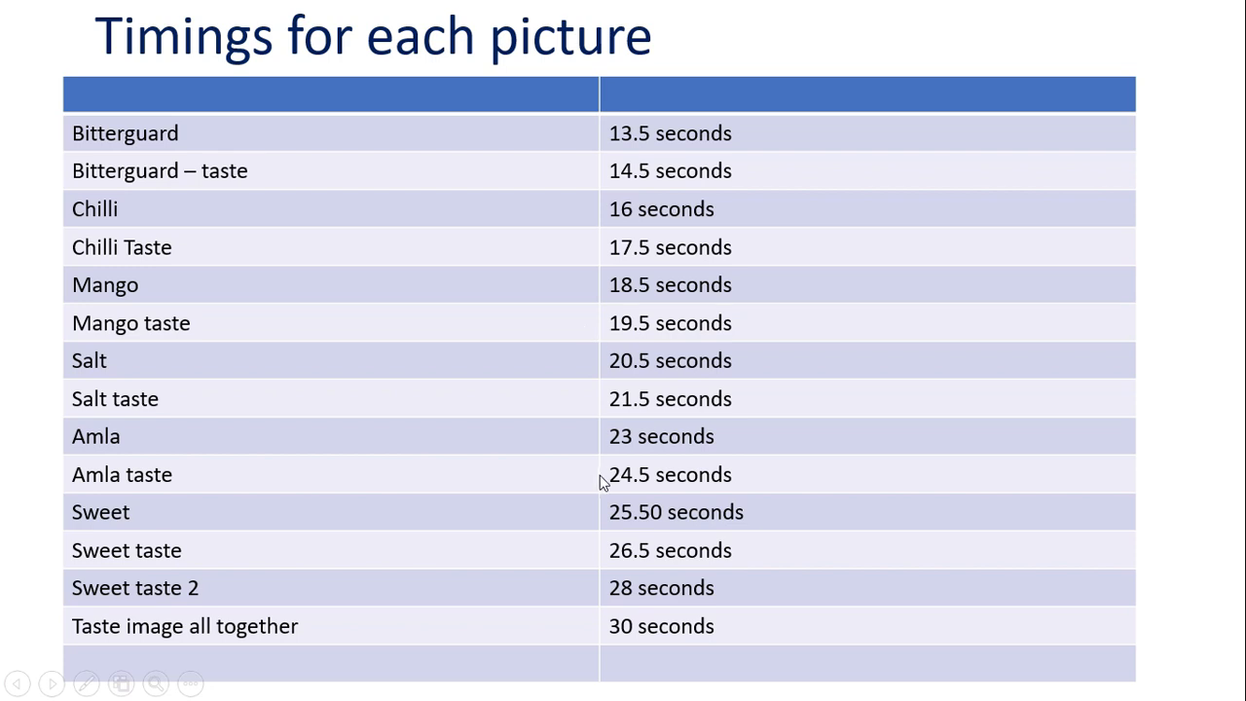
Compare the chilli sprite's script in the Taste song in tamil copy project with the slide listing each picture's timing.
key("alt+Tab")
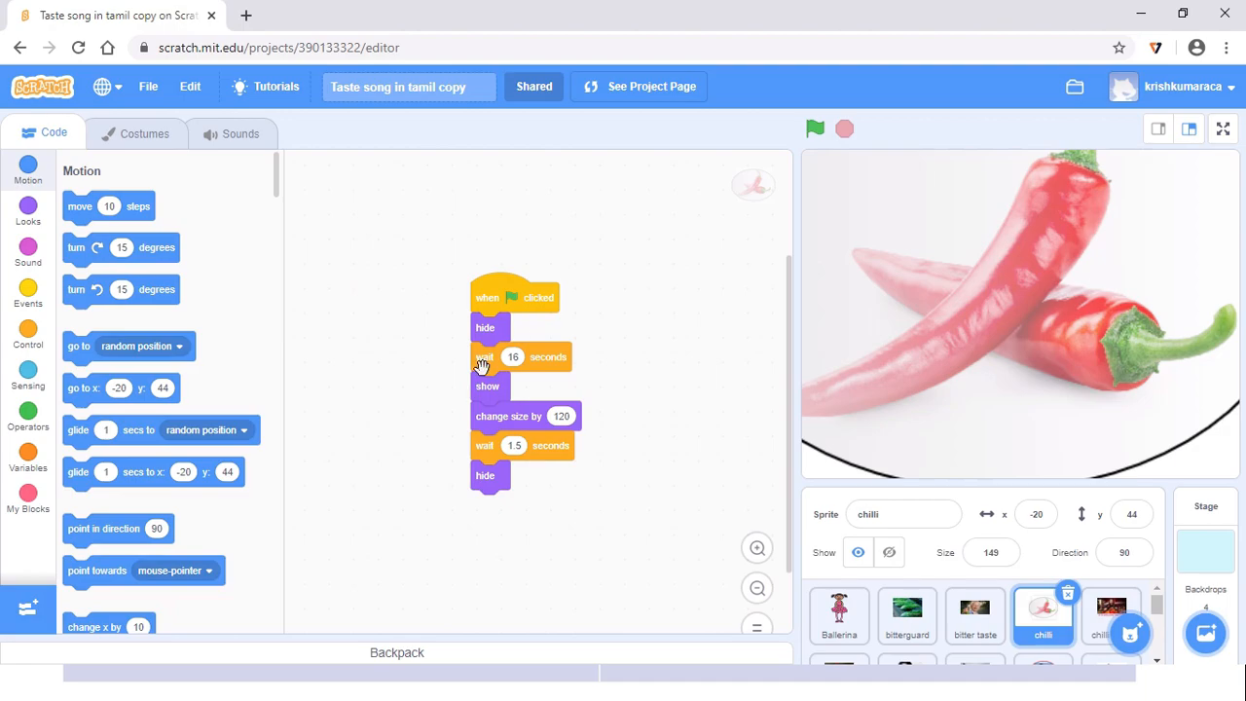
key("alt+Tab")
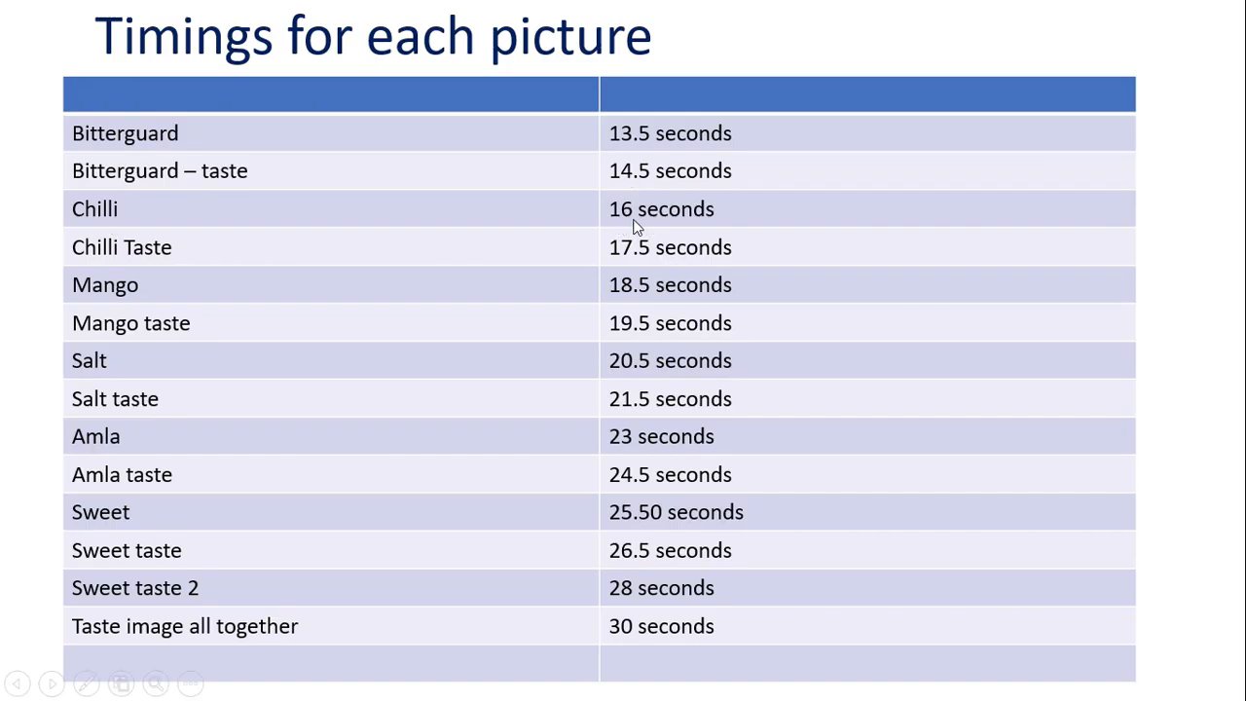
key("alt+Tab")
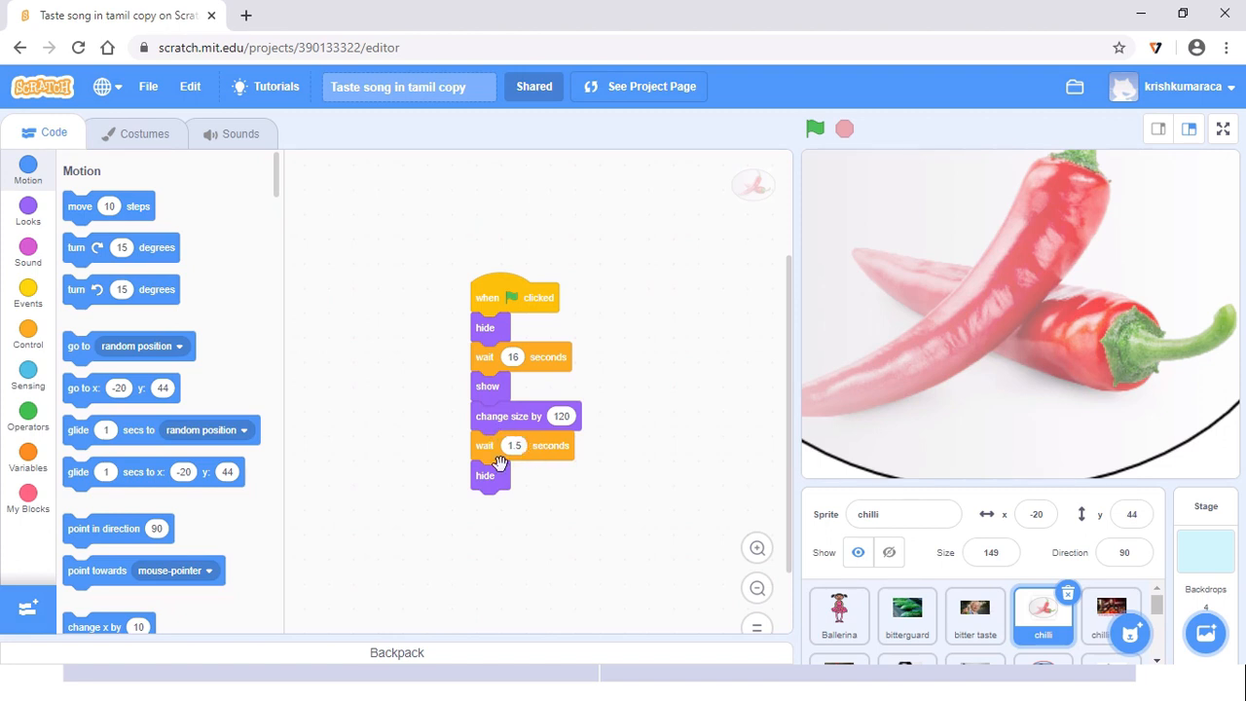
key("alt+Tab")
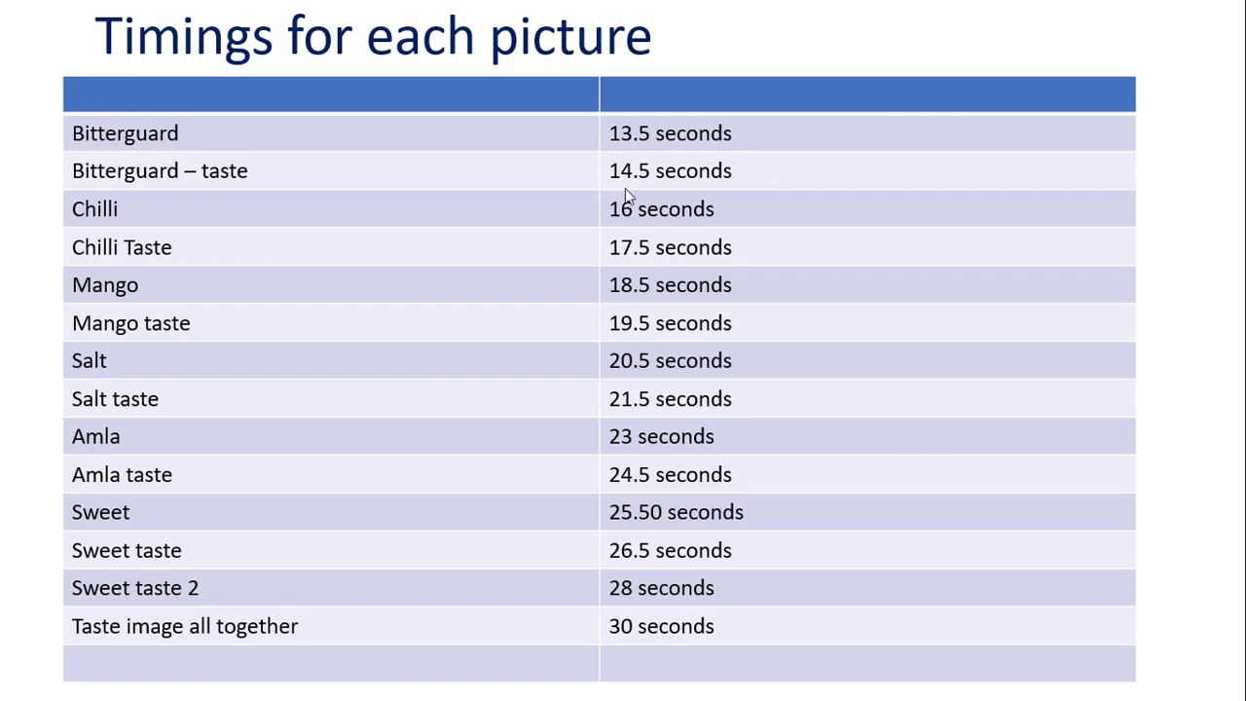
Switch back to the Taste song in tamil copy project, run and stop it, and open the all together sprite's script.
key("alt+Tab")
left_click(818, 132)
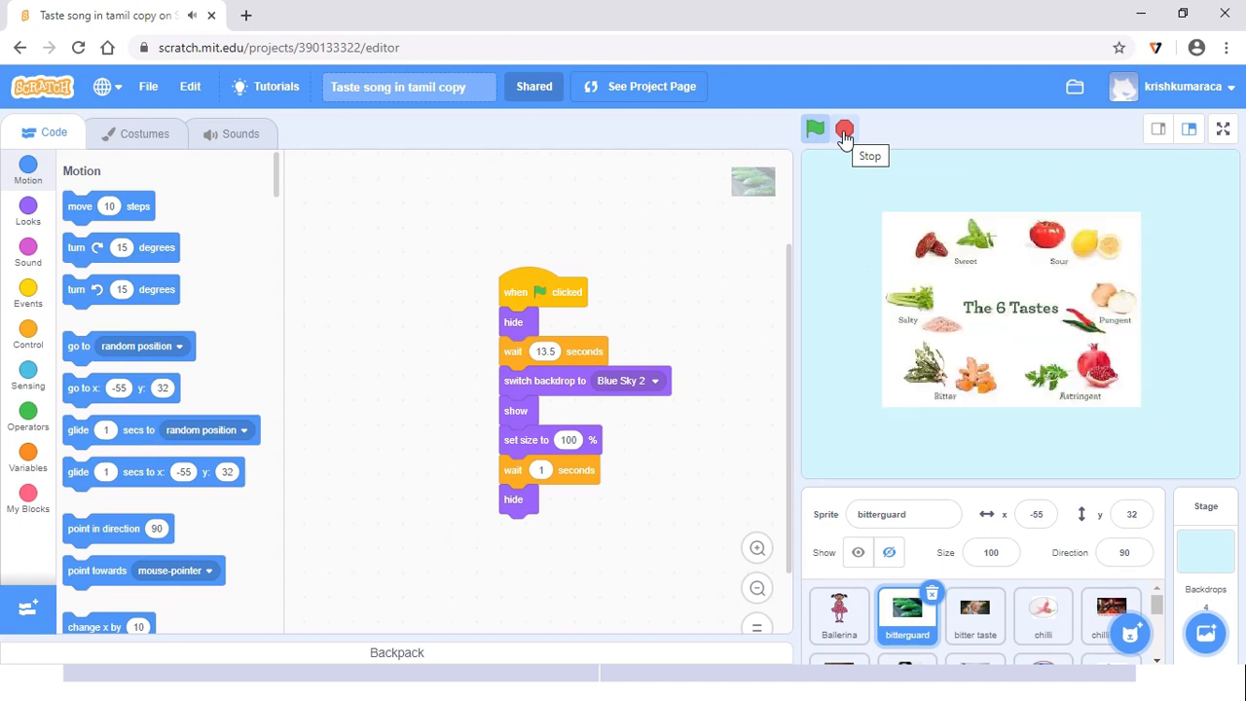
left_click(844, 132)
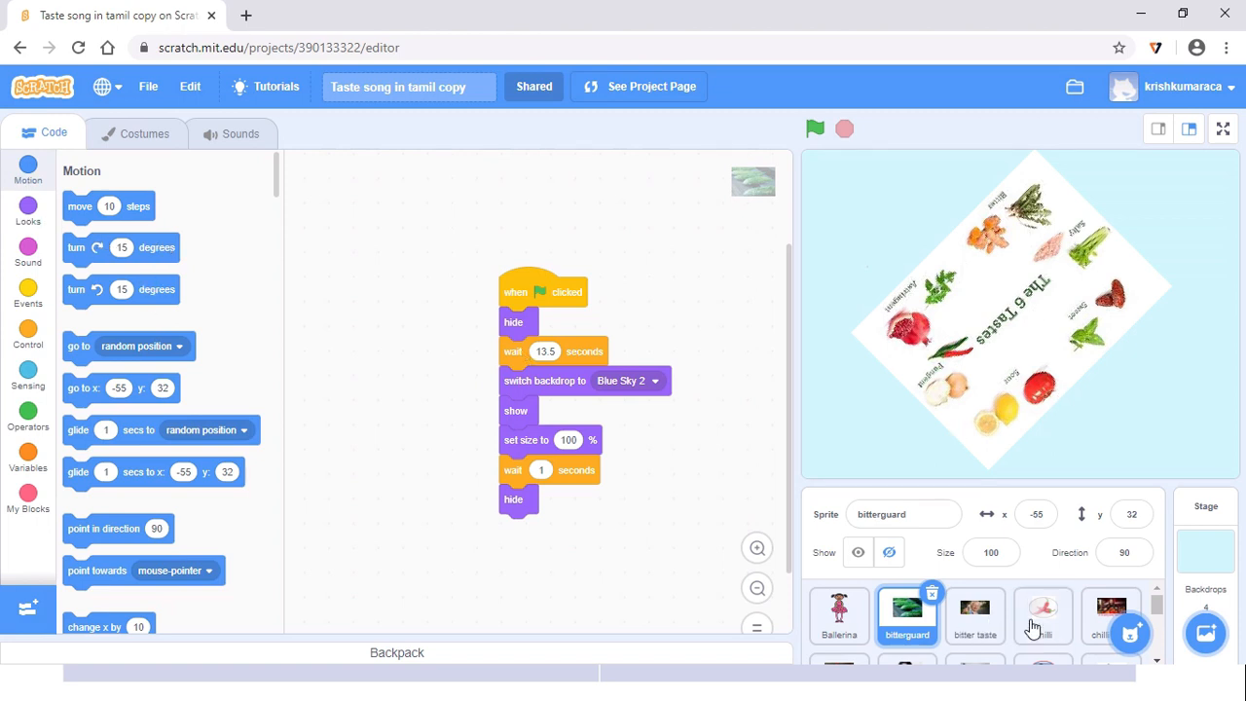
scroll(1030, 614, "down", 6)
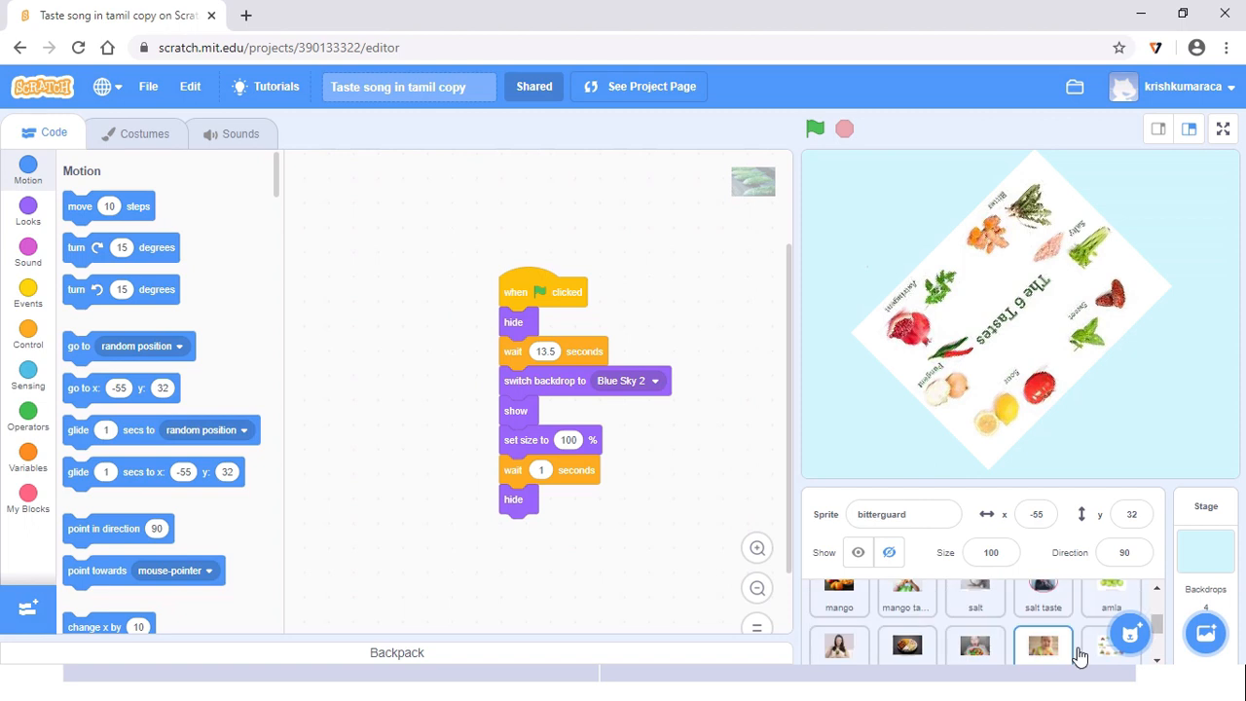
left_click(1086, 652)
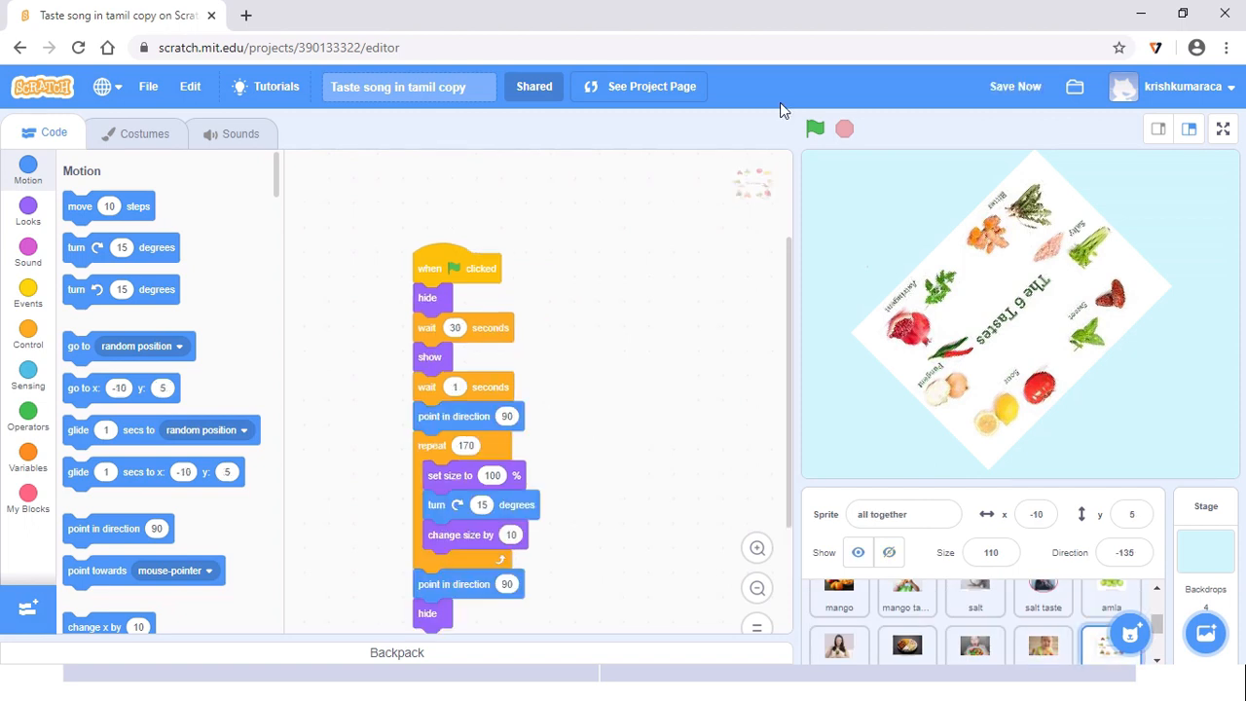